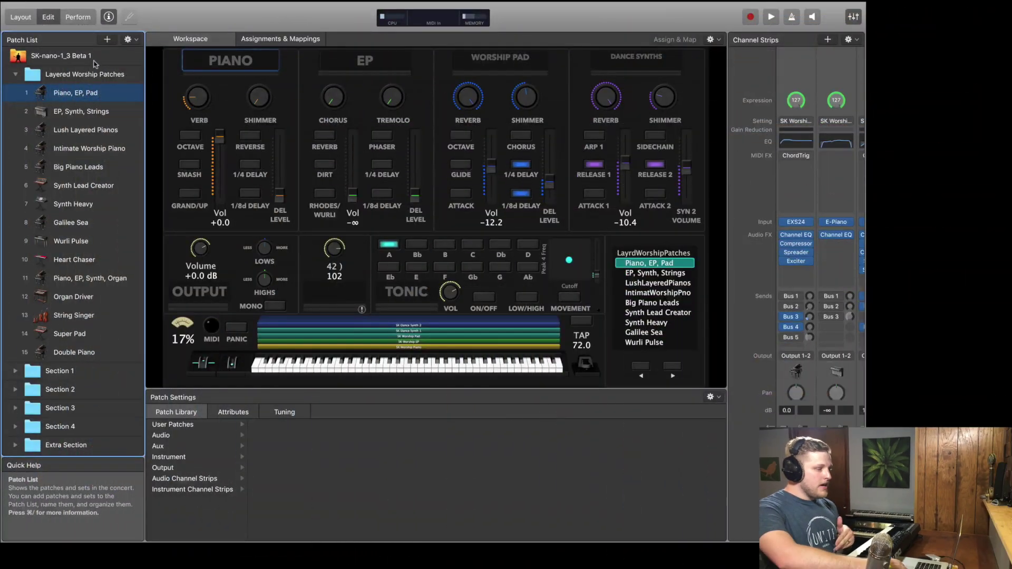
Step: Add an Untitled Patch and place it first, above the collapsed Layered Worship Patches folder
click(79, 56)
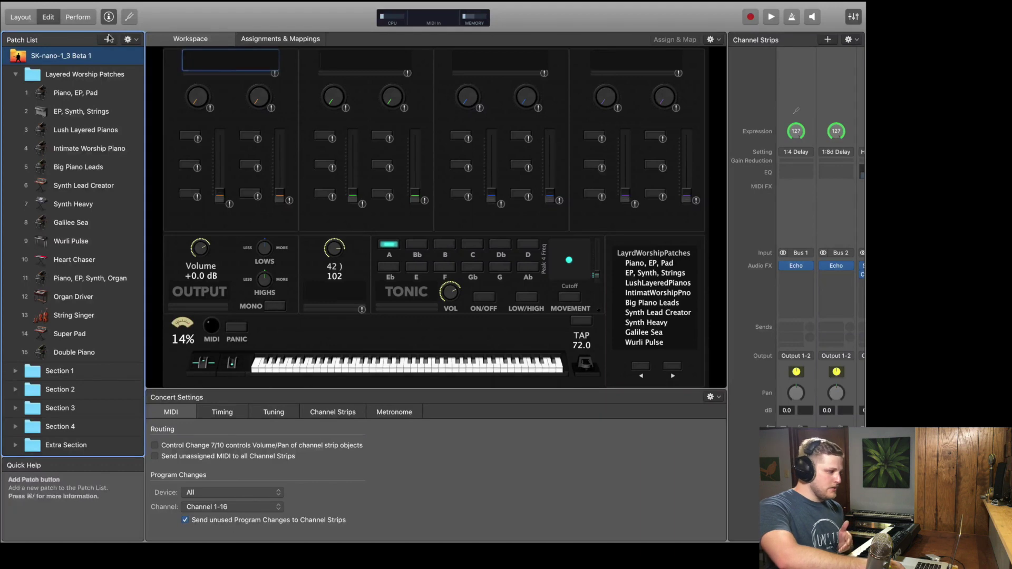
click(108, 40)
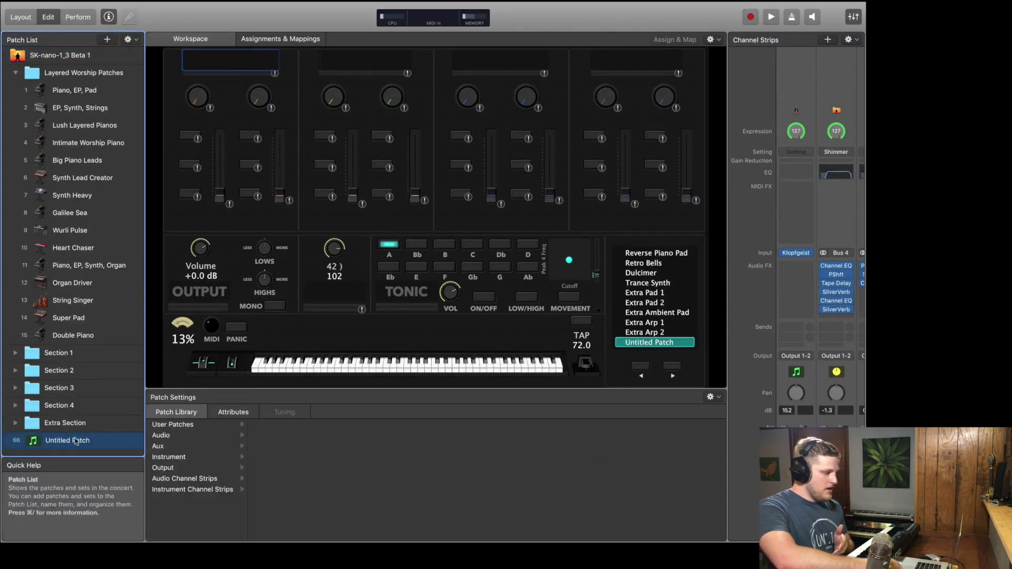
drag(74, 431, 89, 74)
drag(72, 357, 121, 69)
click(16, 93)
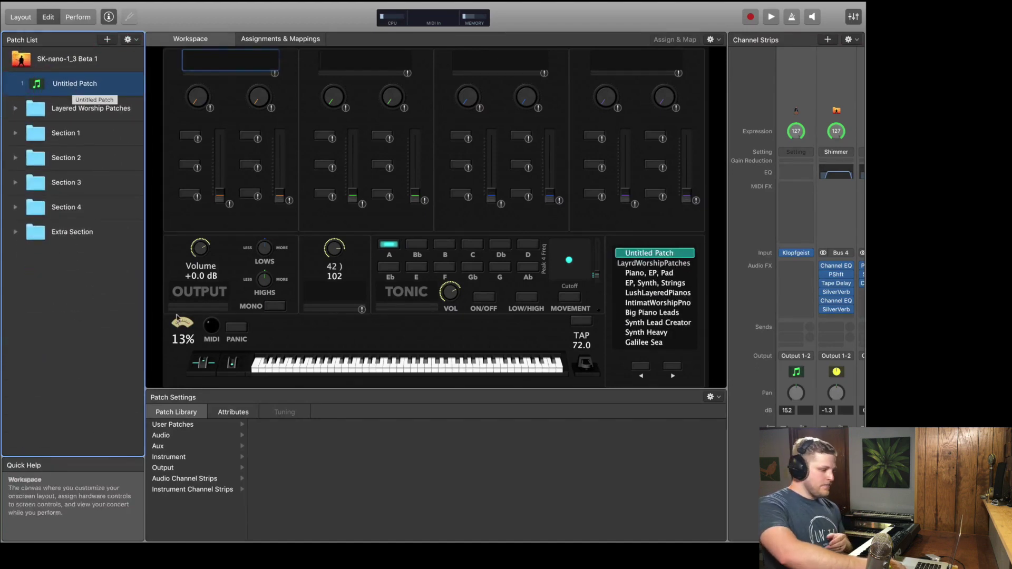
click(77, 66)
click(83, 83)
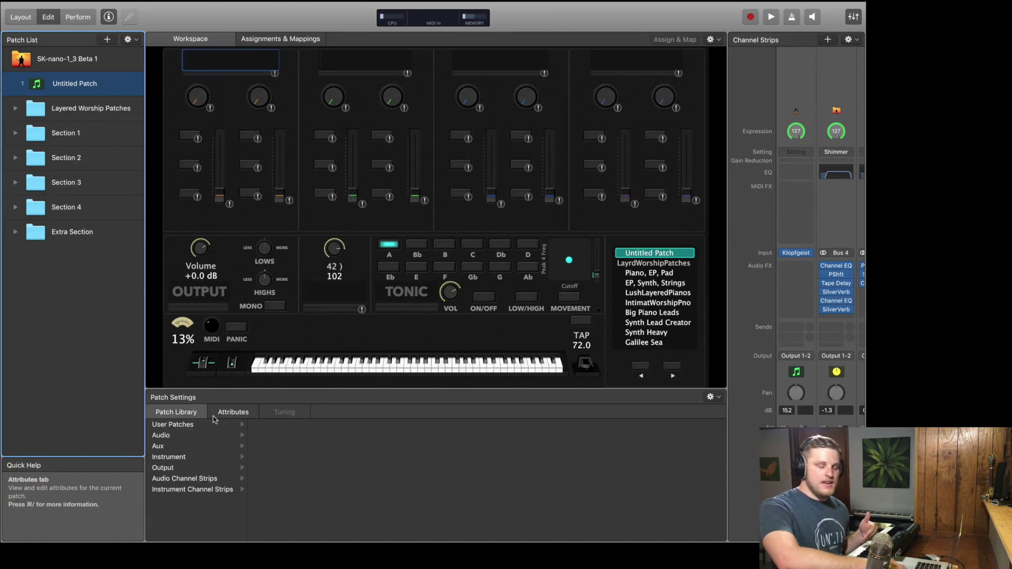
Step: Load the Instrument > Vintage B3 Organ > Soul Organ sound from the Patch Library
click(210, 458)
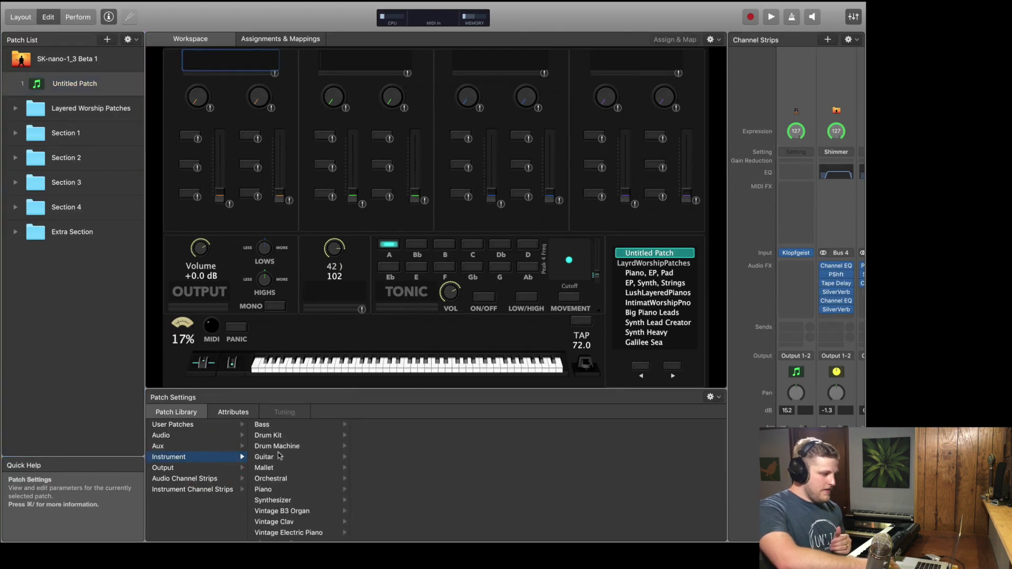
scroll(279, 457, down, 5)
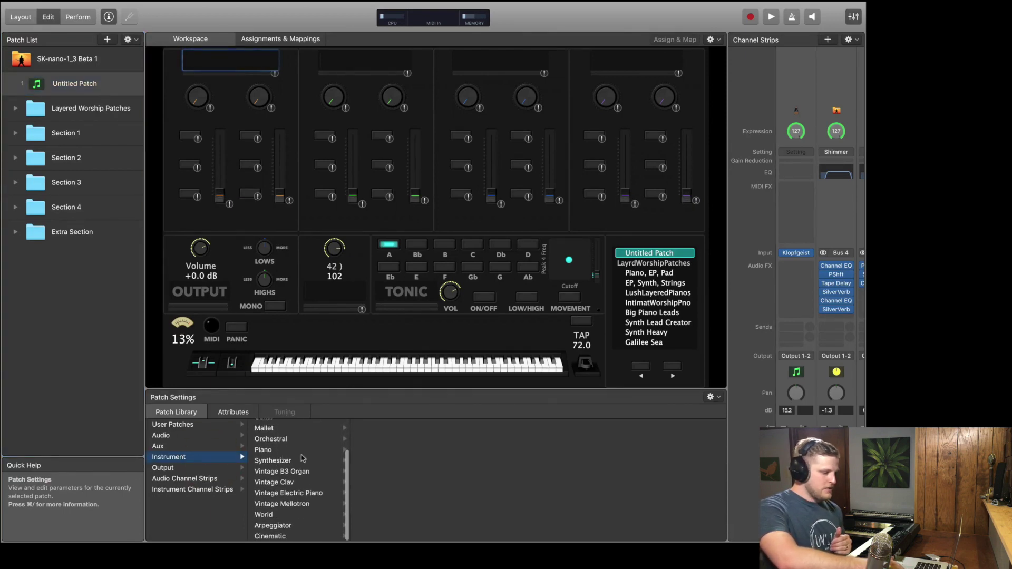
scroll(303, 458, up, 4)
scroll(303, 458, down, 4)
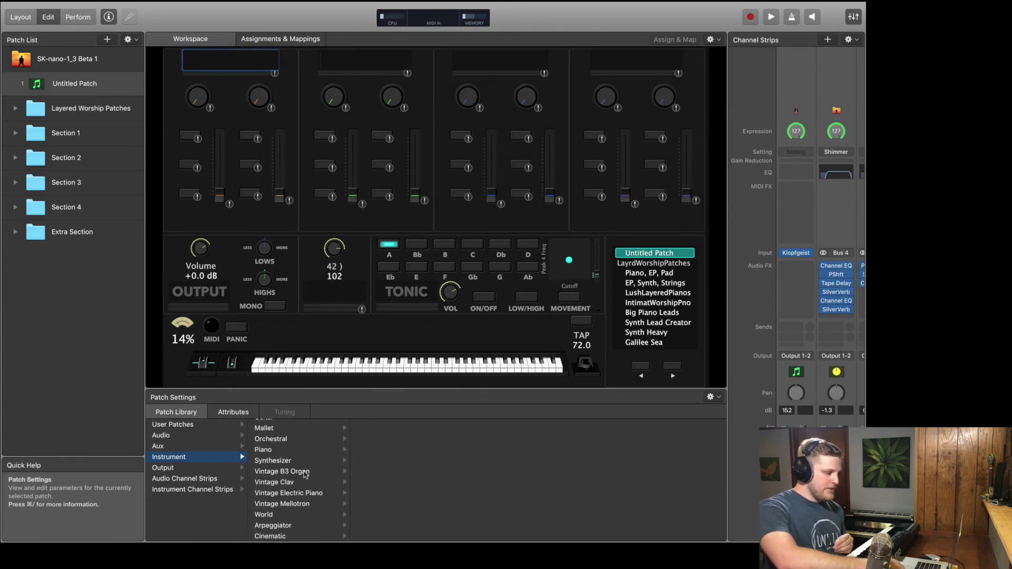
click(305, 474)
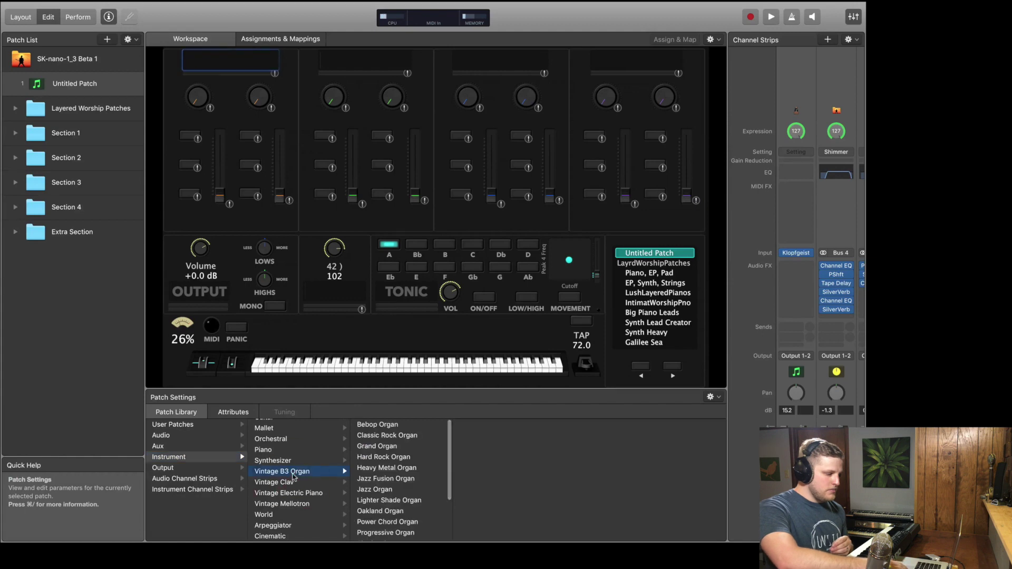
scroll(384, 471, down, 5)
scroll(384, 471, up, 3)
scroll(384, 470, down, 3)
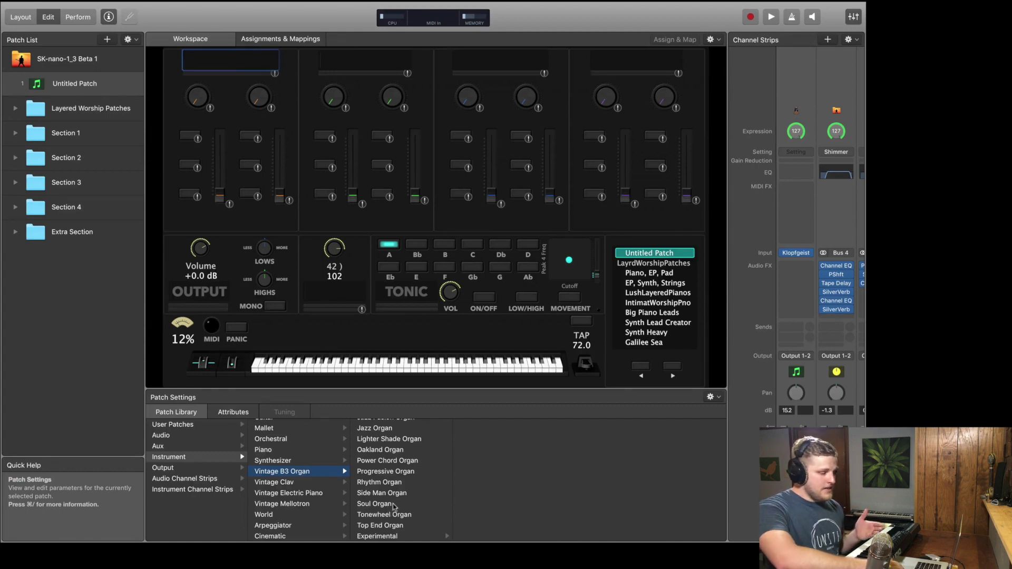
click(393, 505)
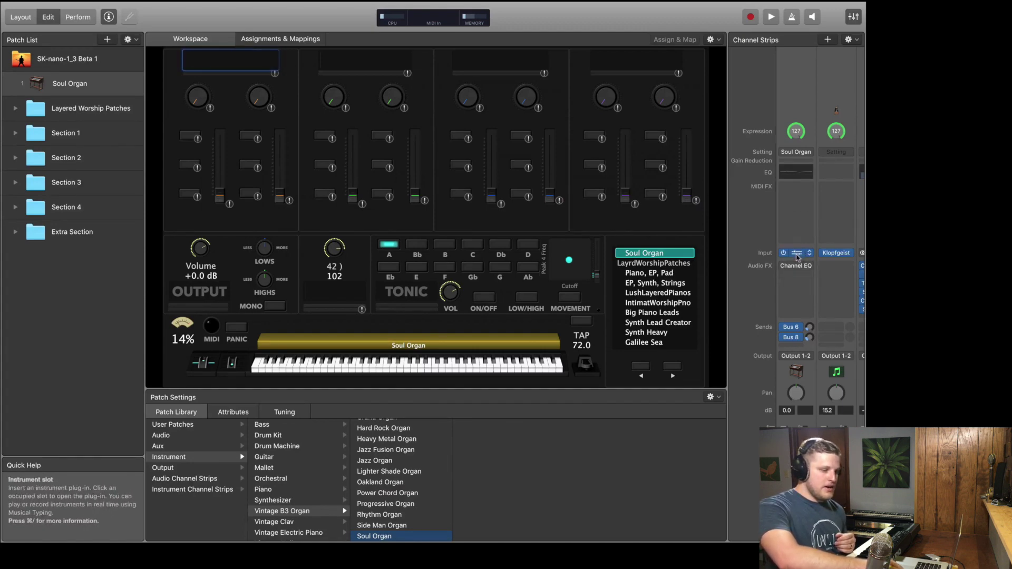
Step: Widen the Channel Strips area by narrowing the workspace, with the Soul Organ patch reselected
scroll(797, 257, right, 5)
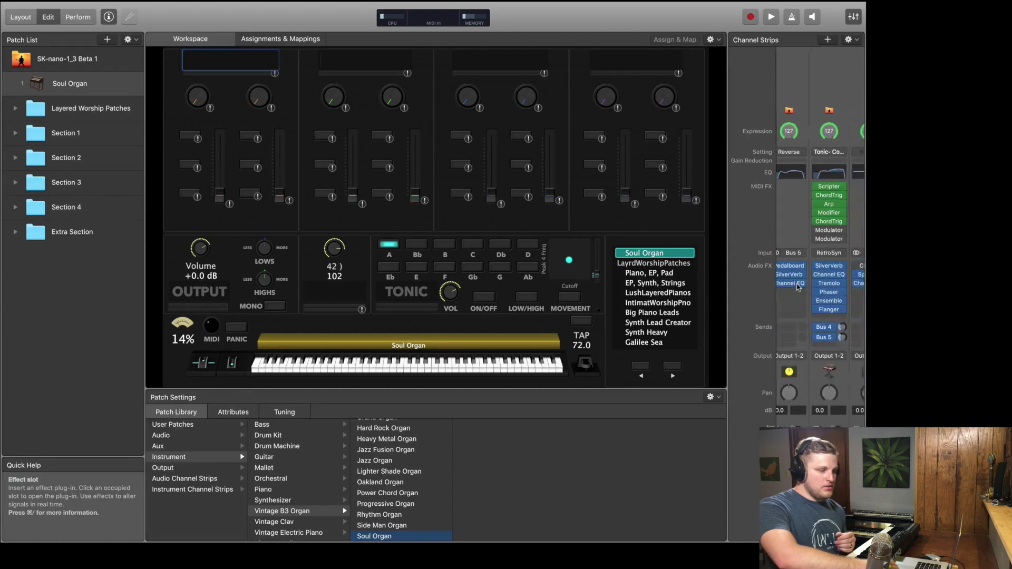
scroll(798, 287, left, 3)
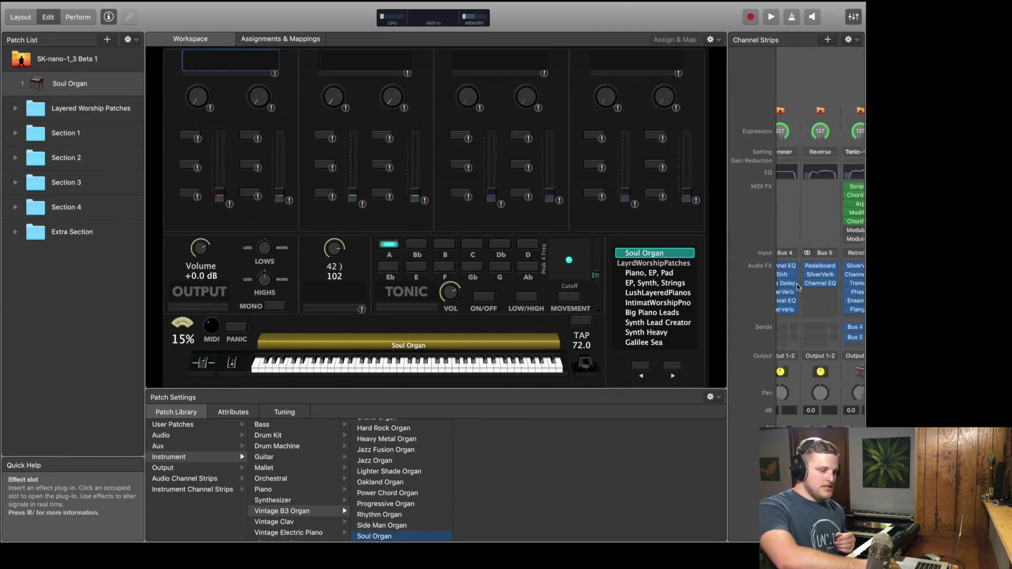
scroll(797, 287, left, 4)
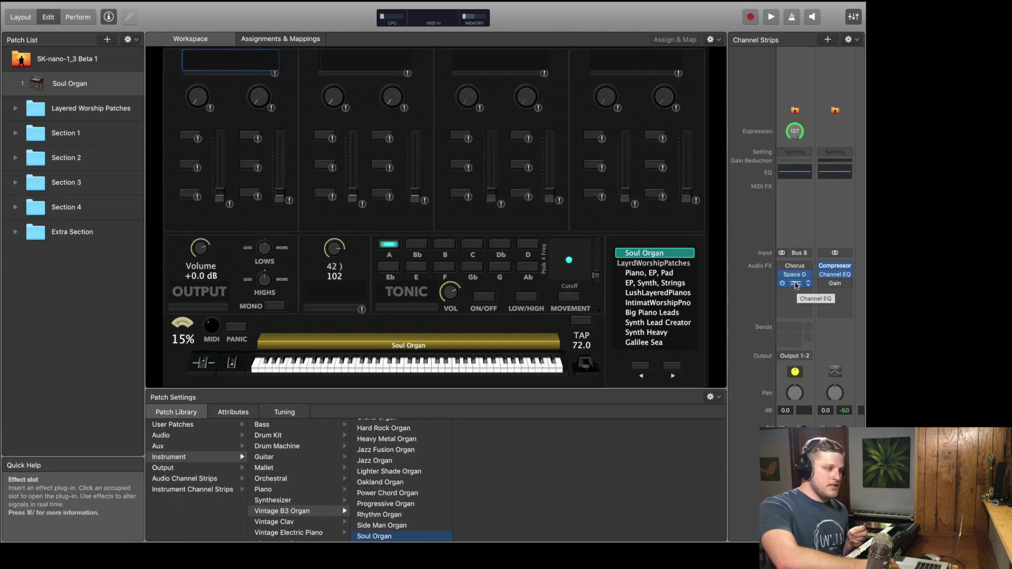
click(102, 58)
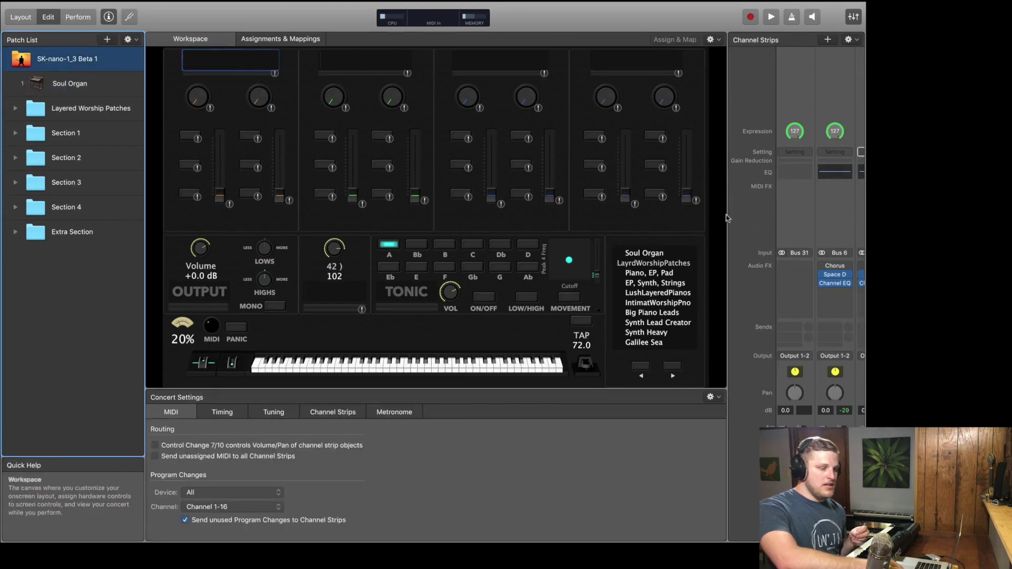
drag(727, 217, 668, 213)
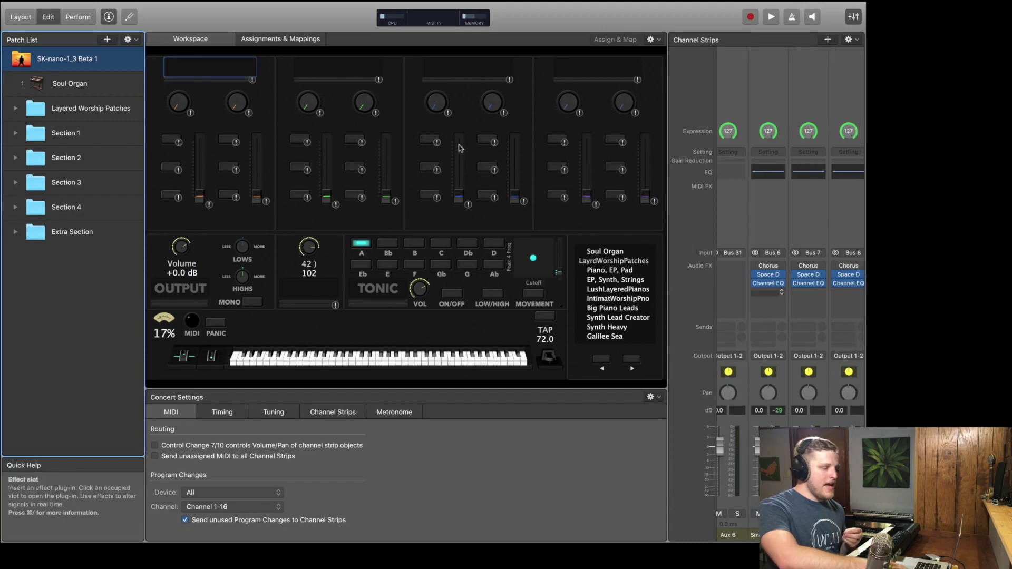
click(69, 84)
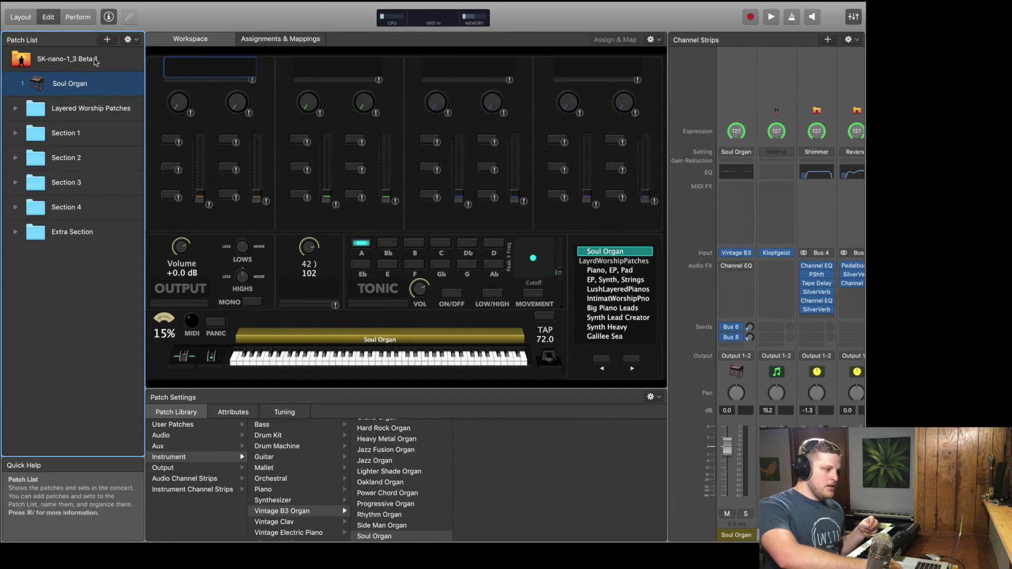
Step: Bring the concert's Bus 6, Bus 7 and Bus 8 aux strips into view and inspect each
click(96, 61)
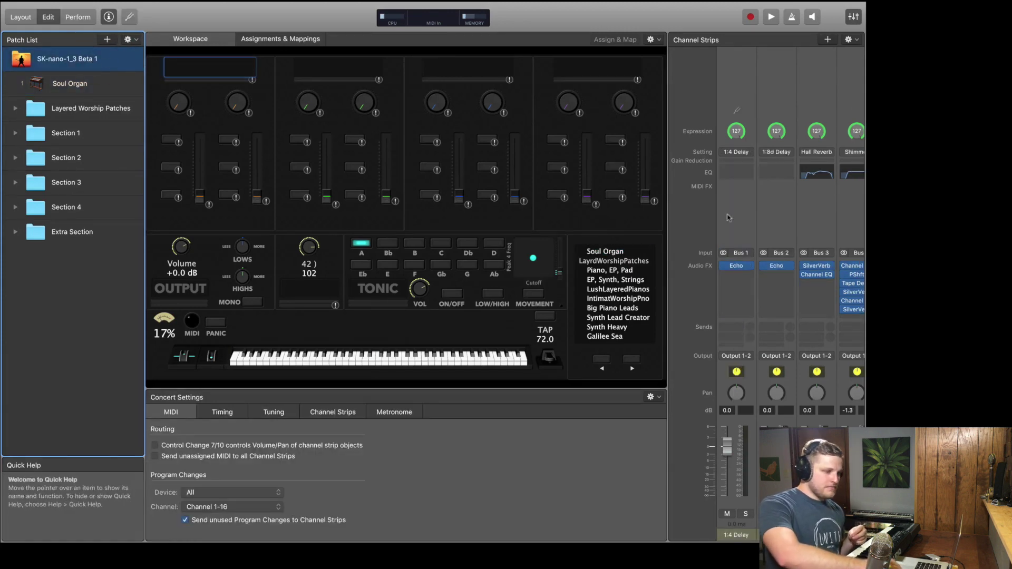
scroll(770, 219, right, 5)
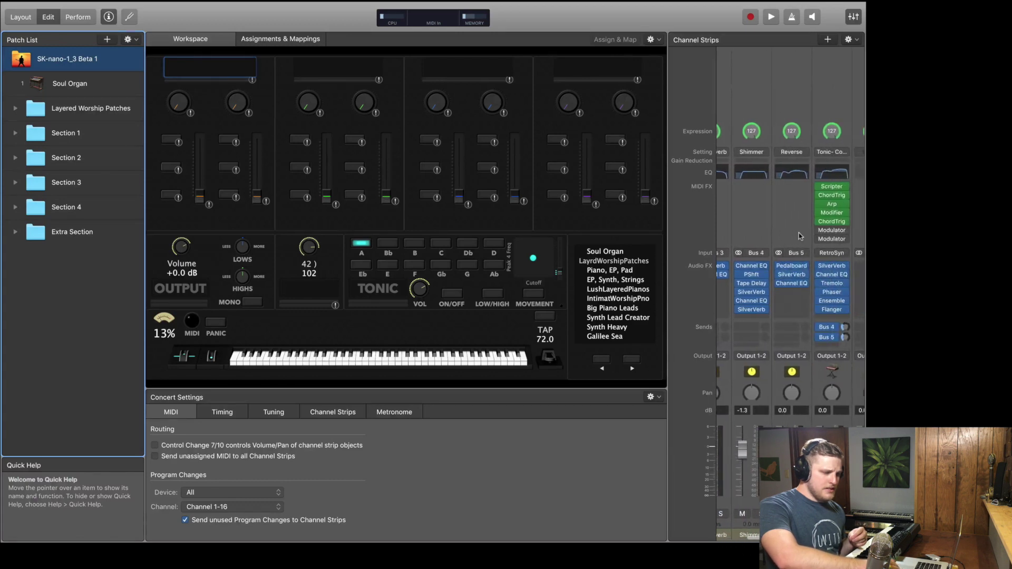
scroll(799, 237, right, 6)
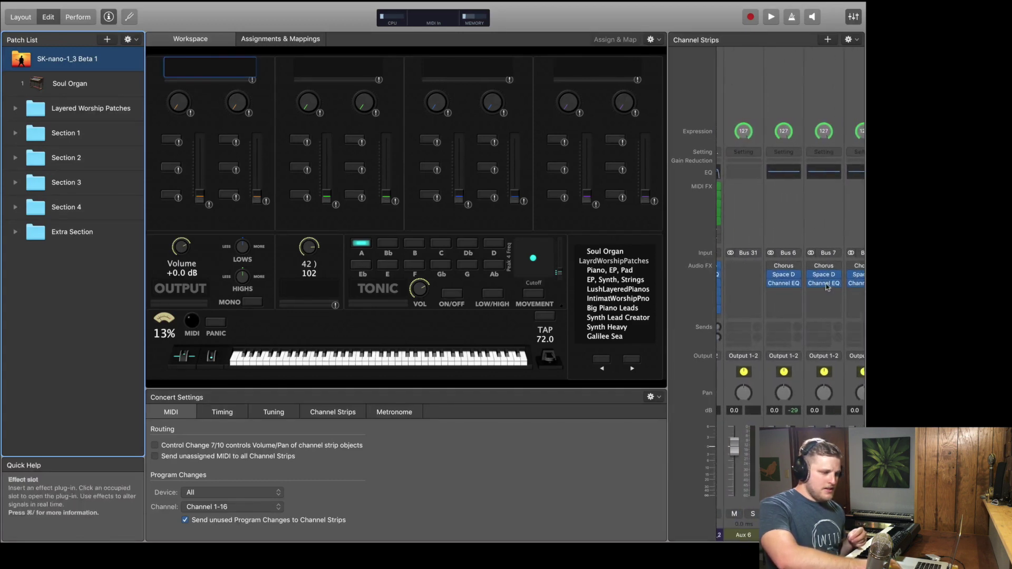
scroll(828, 287, right, 2)
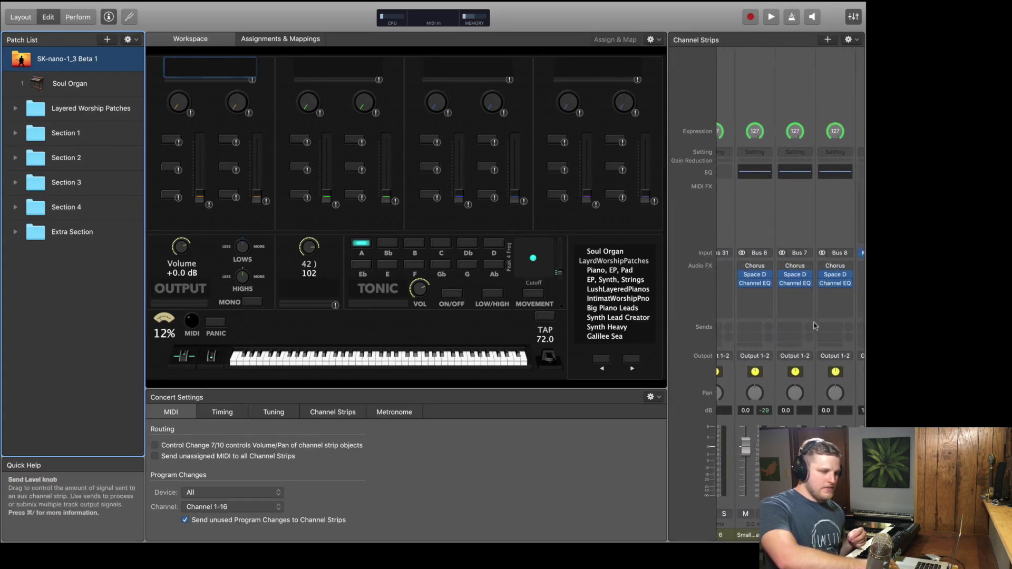
scroll(815, 325, right, 1)
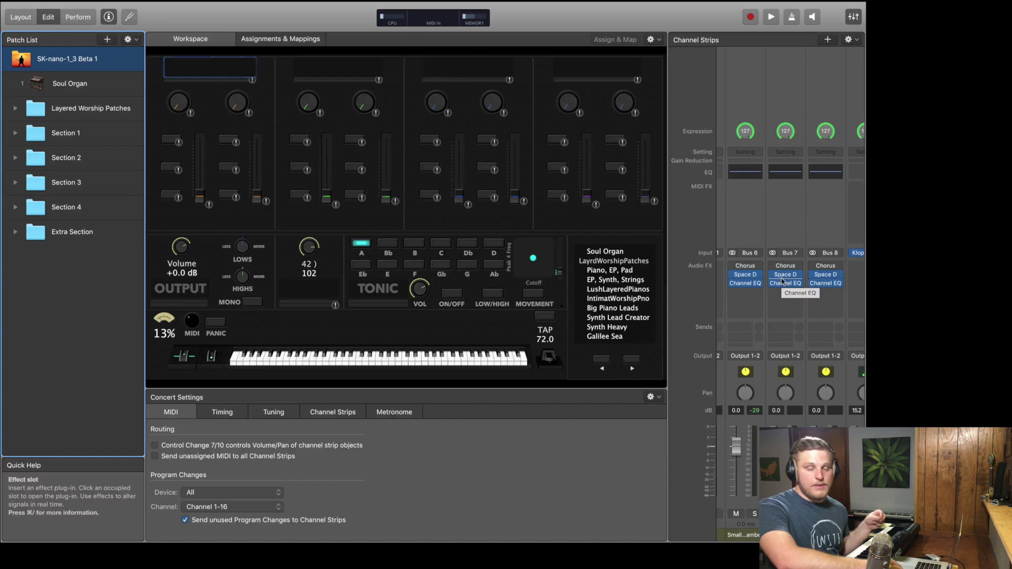
click(746, 275)
click(780, 275)
click(814, 275)
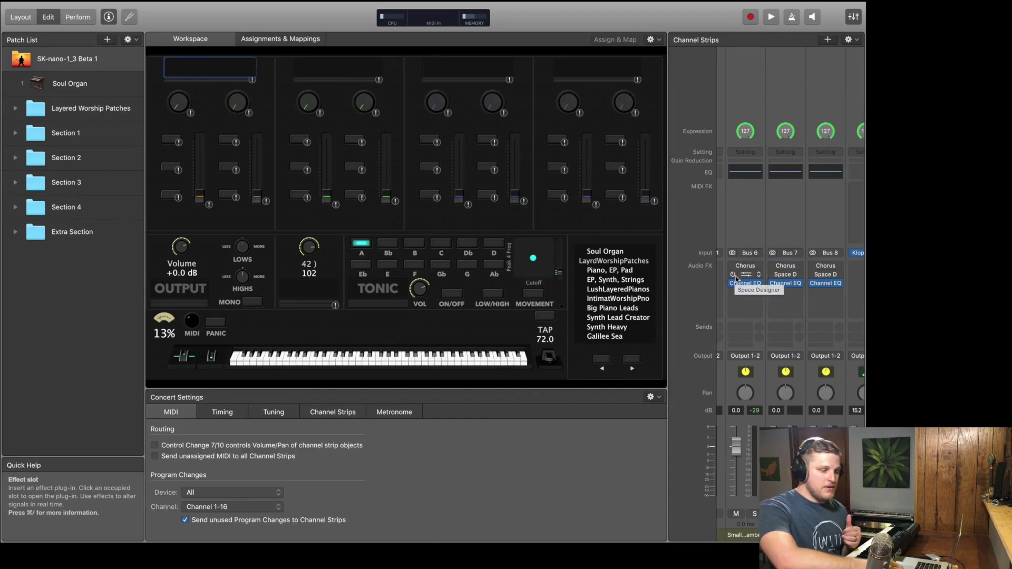
Step: Set the Soul Organ strip's Bus 6 and Bus 8 sends to No Send
click(752, 86)
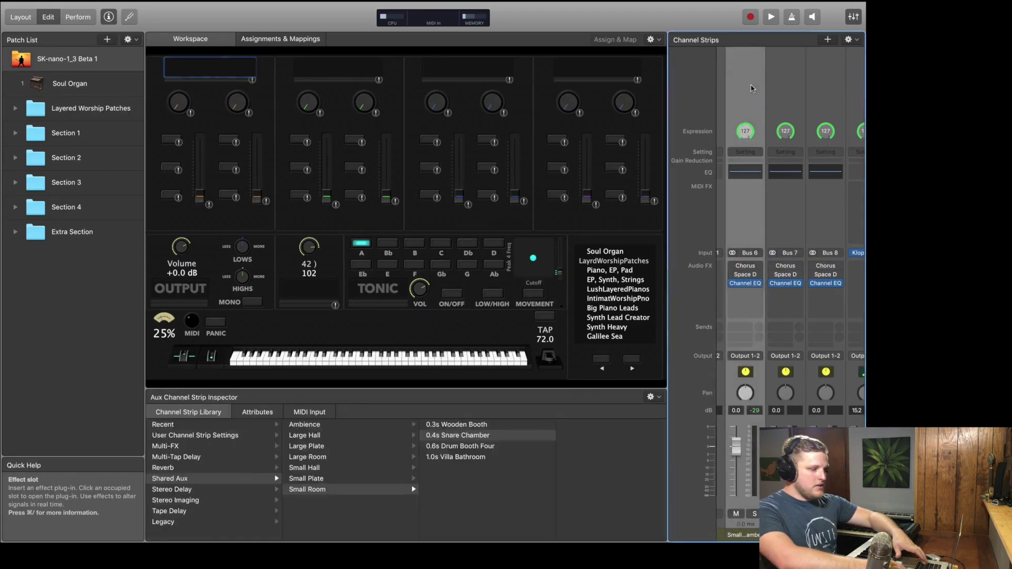
click(818, 94)
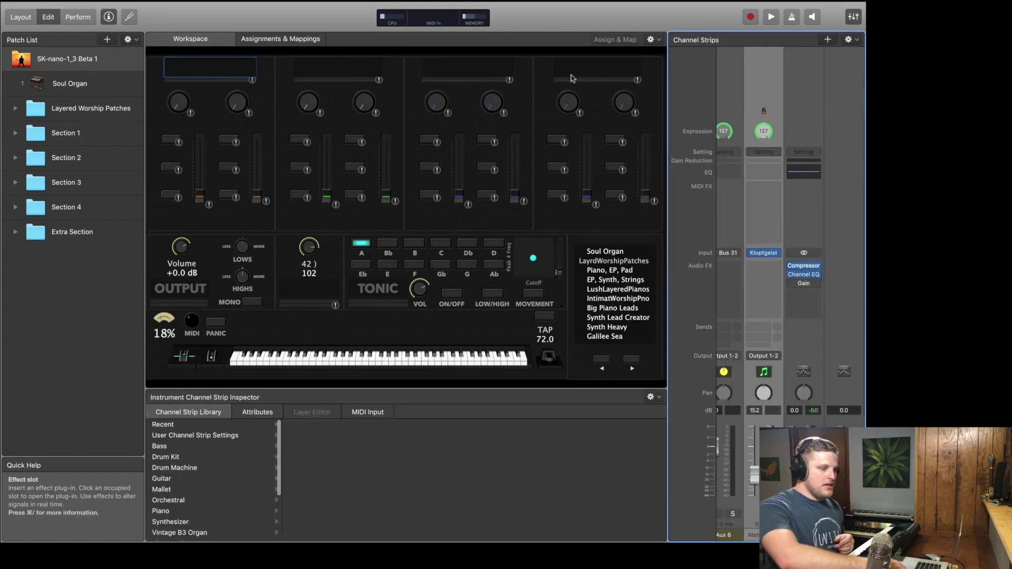
click(62, 89)
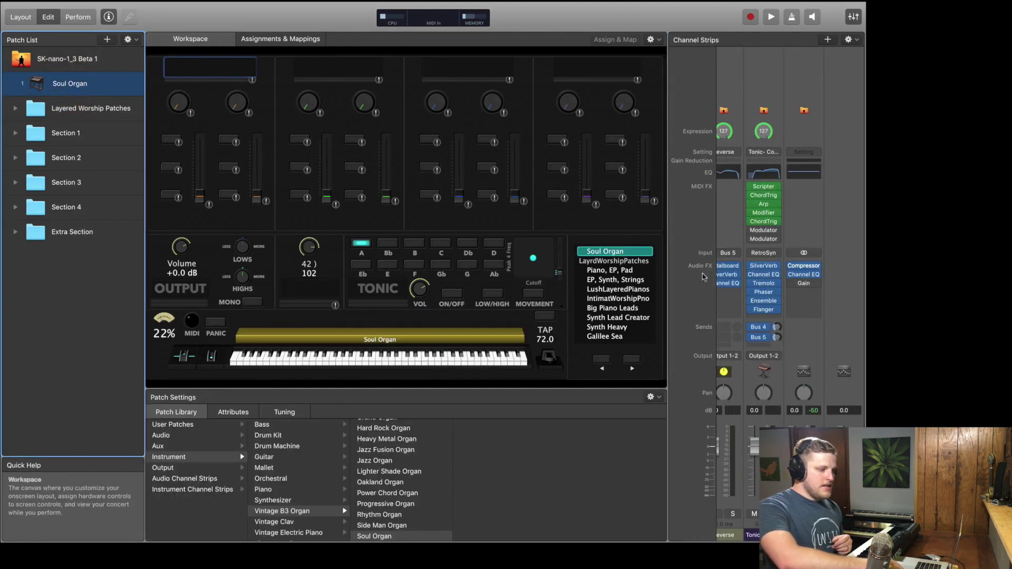
click(733, 326)
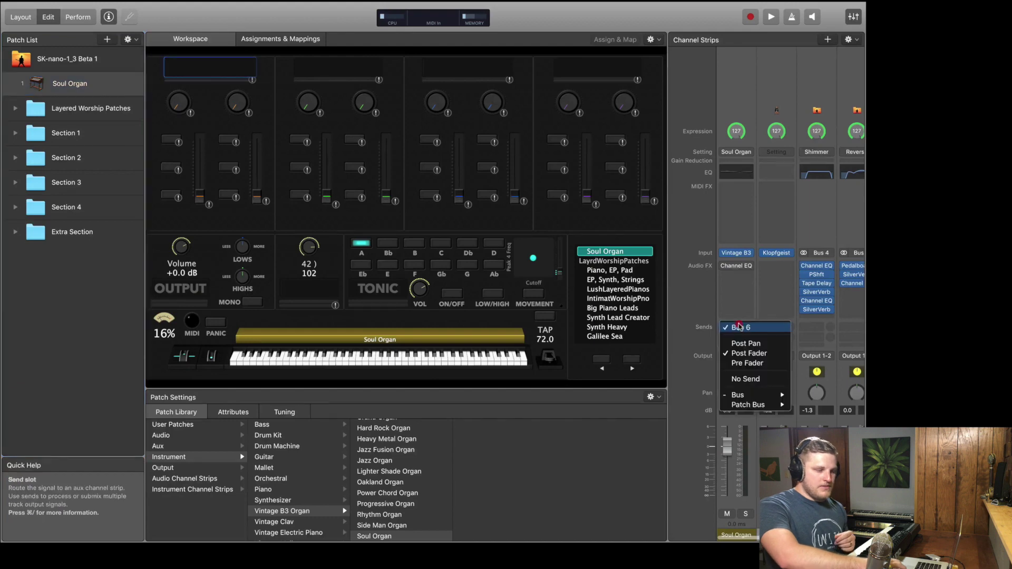
click(739, 379)
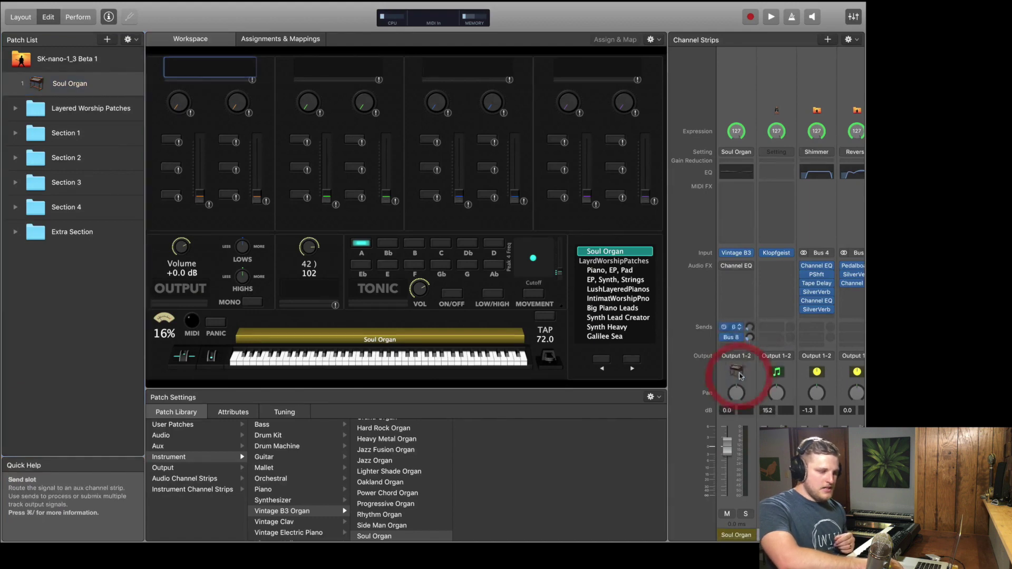
click(733, 337)
click(733, 389)
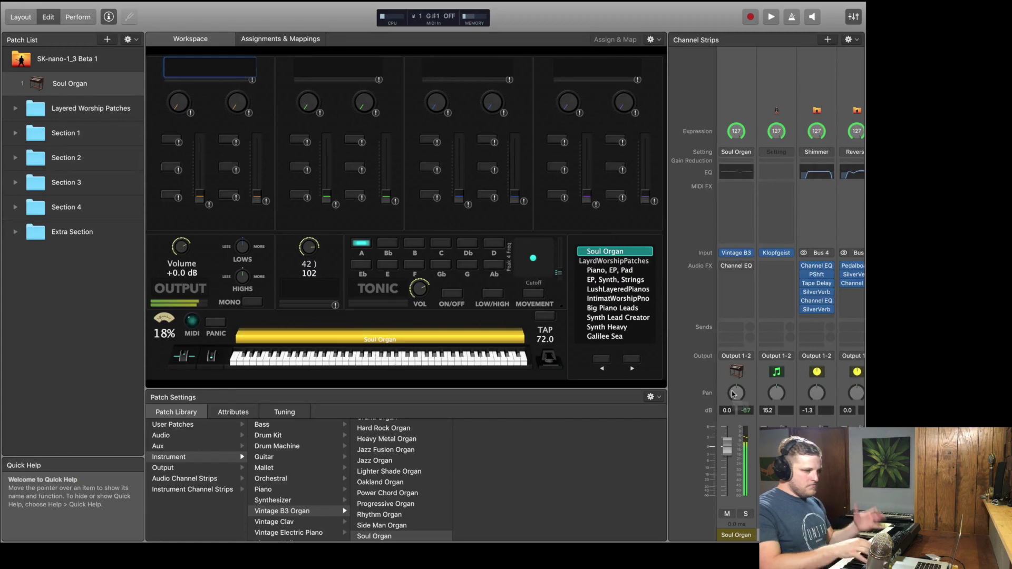
click(287, 467)
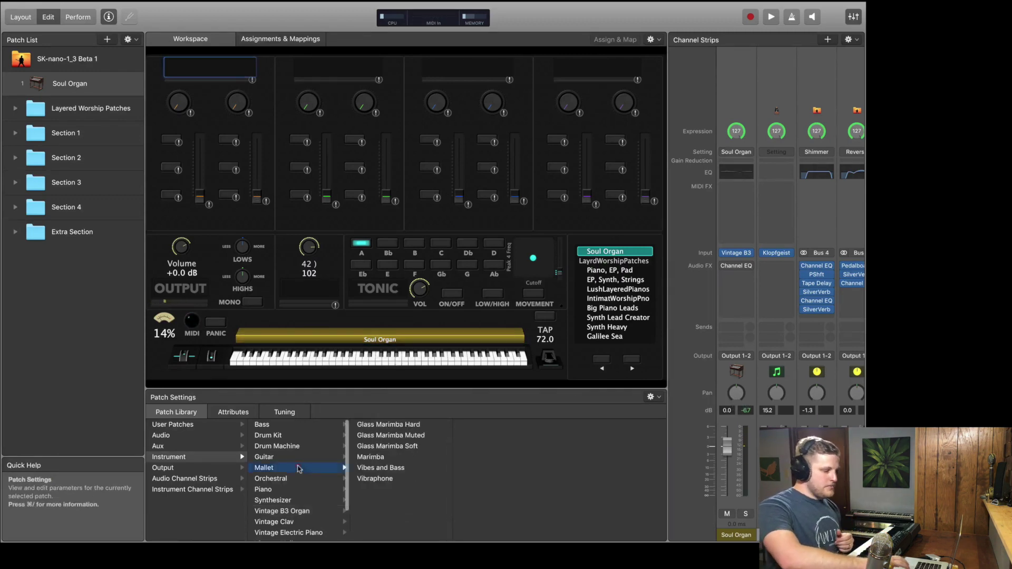
click(368, 458)
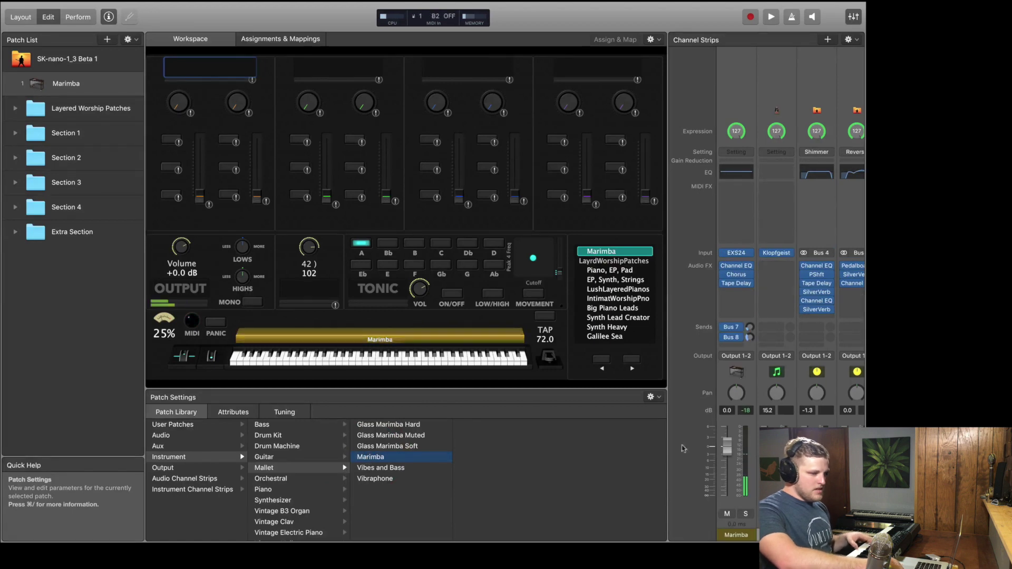
scroll(752, 303, right, 10)
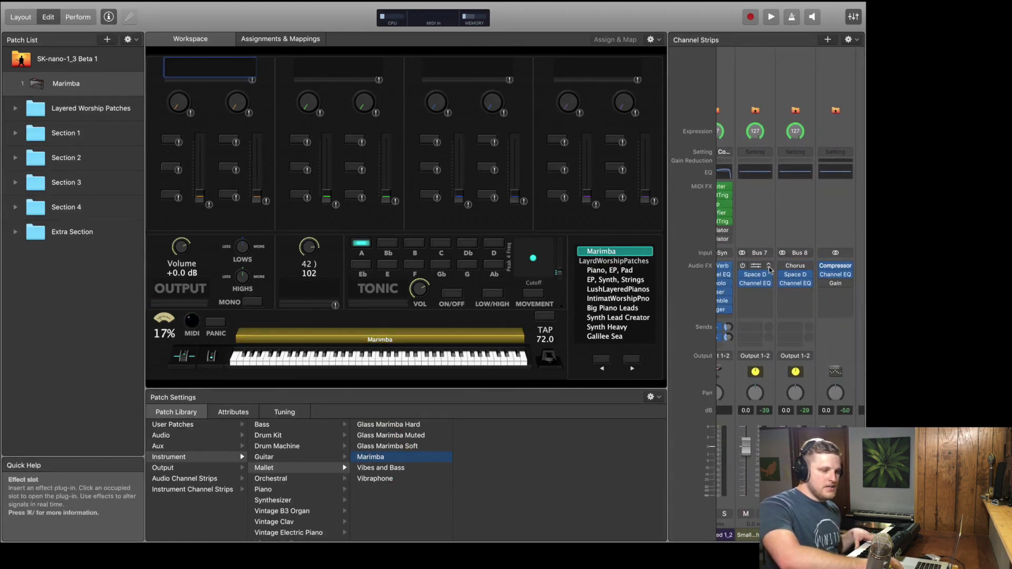
mouse_move(804, 276)
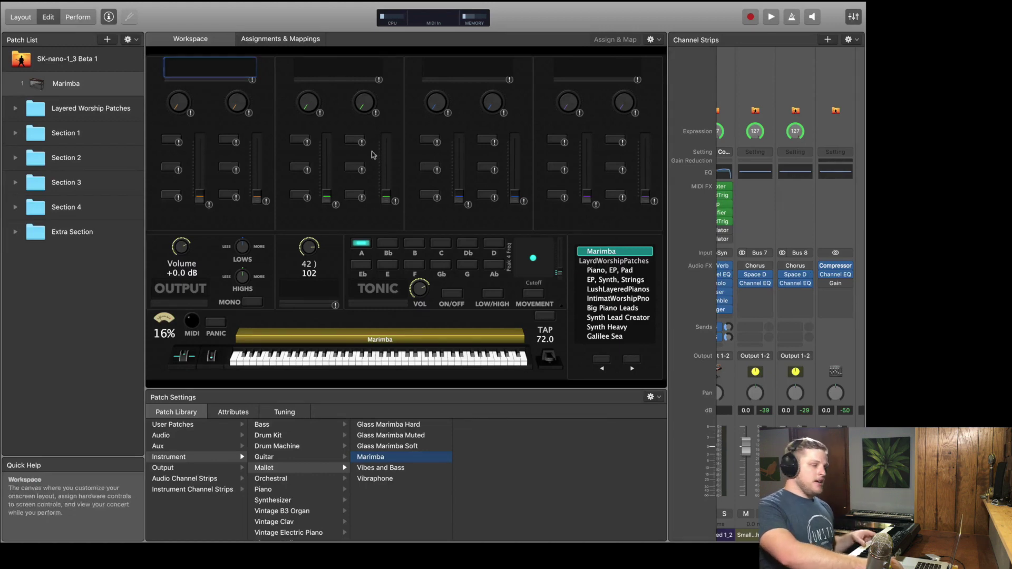
click(102, 86)
click(110, 68)
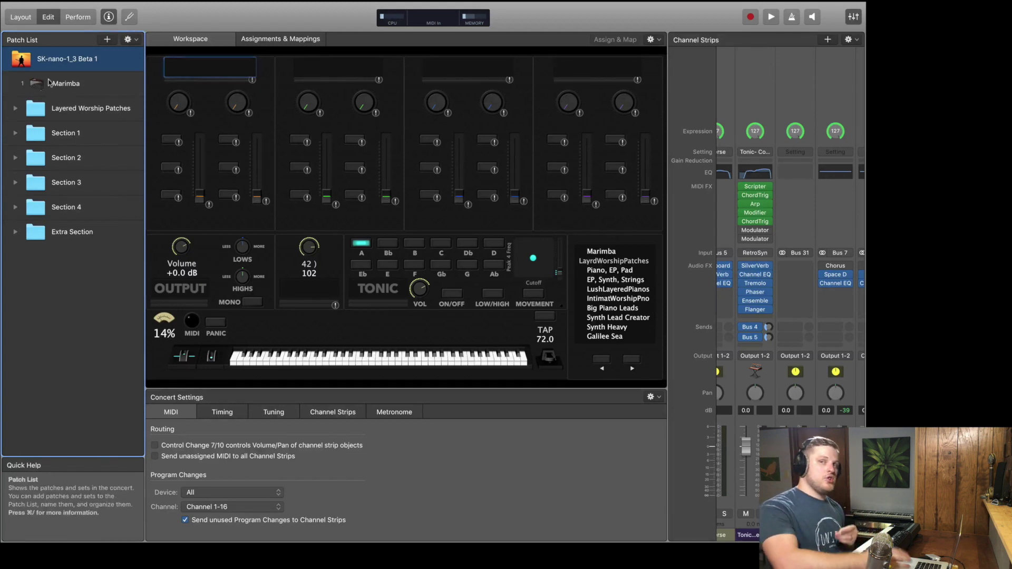
click(48, 83)
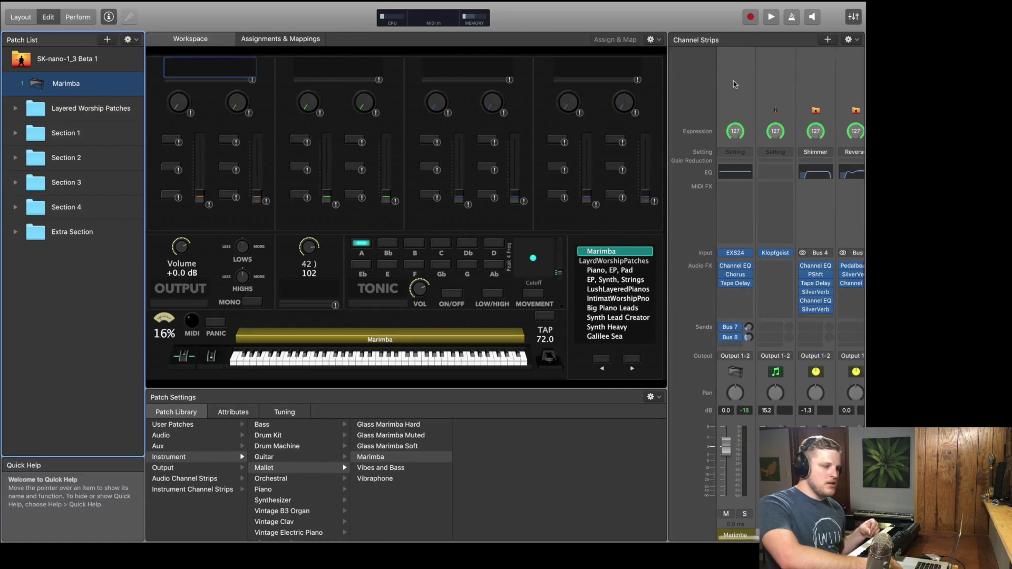
Step: Check the concert's Aux 6 strip, then return to the Marimba patch
click(88, 57)
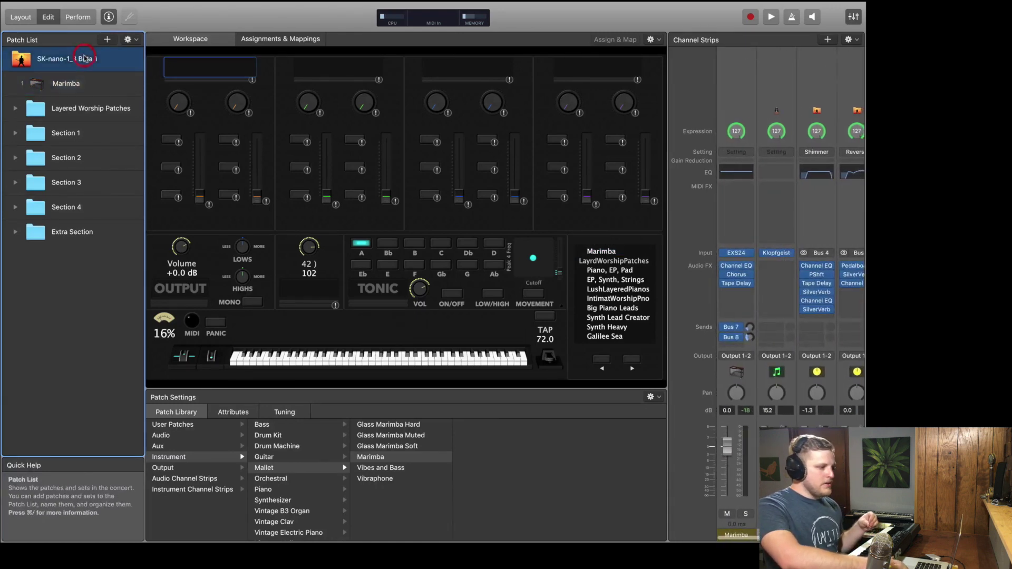
scroll(791, 236, right, 2)
click(749, 94)
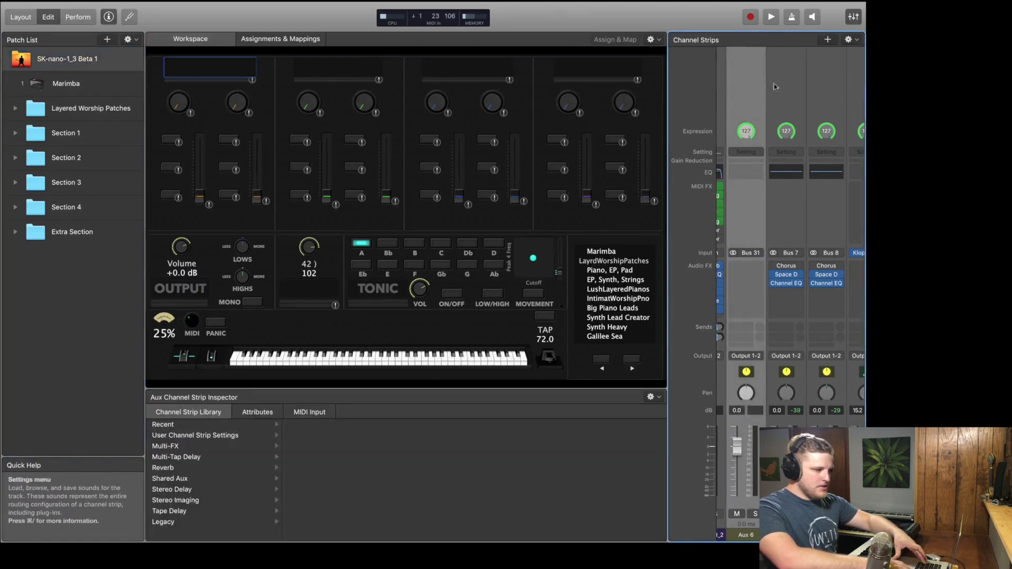
click(837, 87)
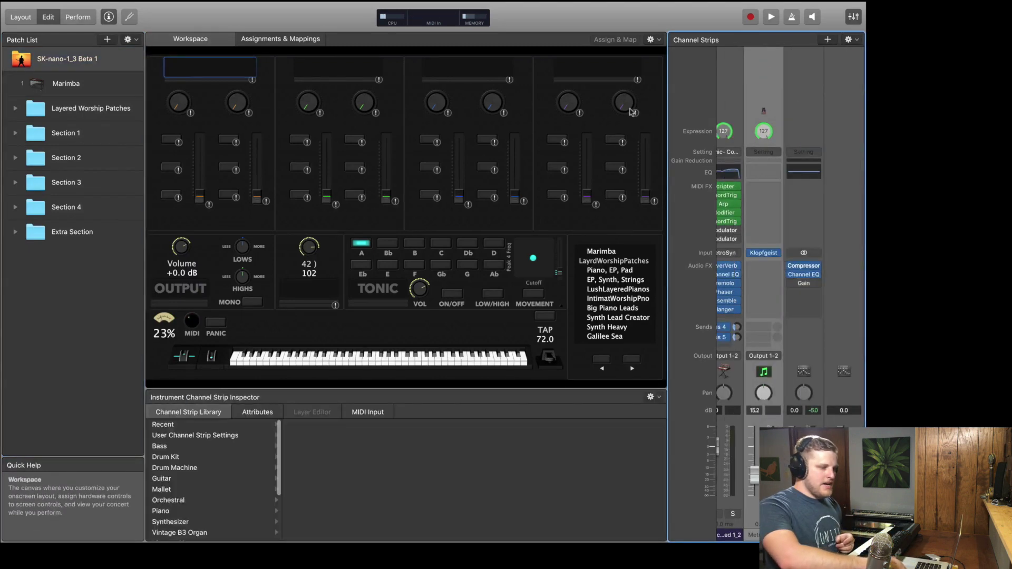
click(136, 85)
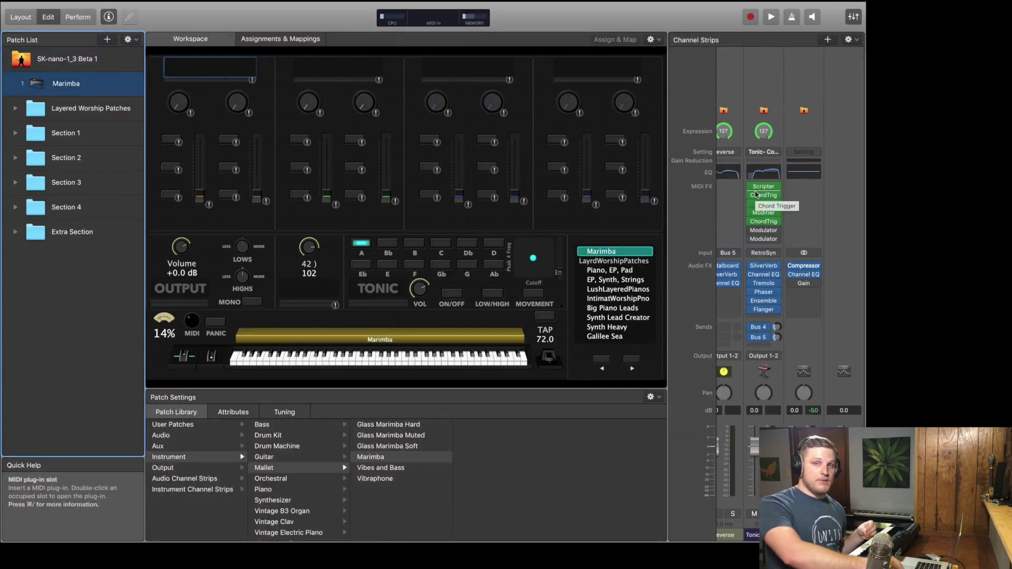
scroll(756, 194, left, 3)
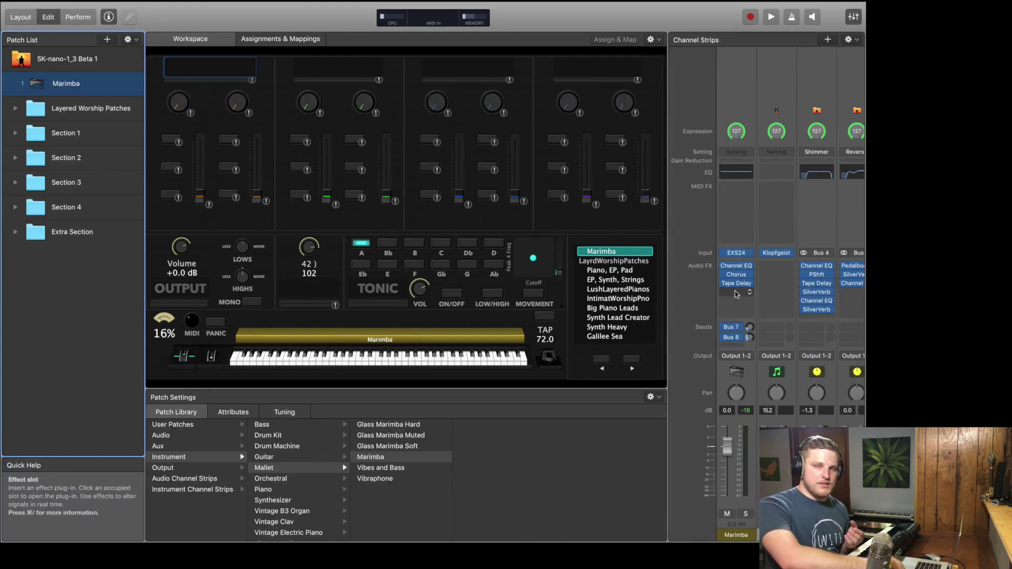
Step: Delete the Marimba channel strip, then the Marimba patch itself
click(735, 85)
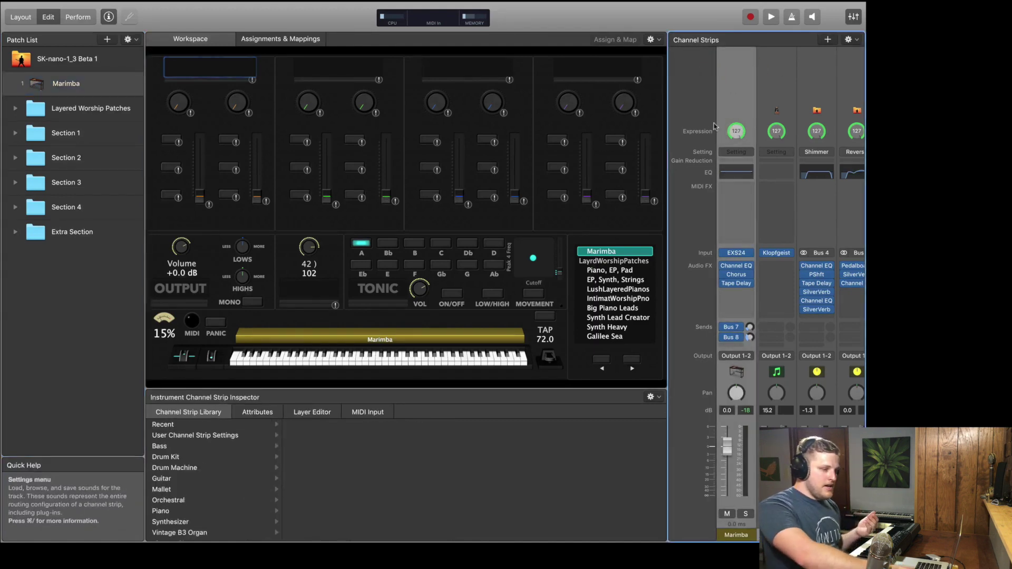
key(Delete)
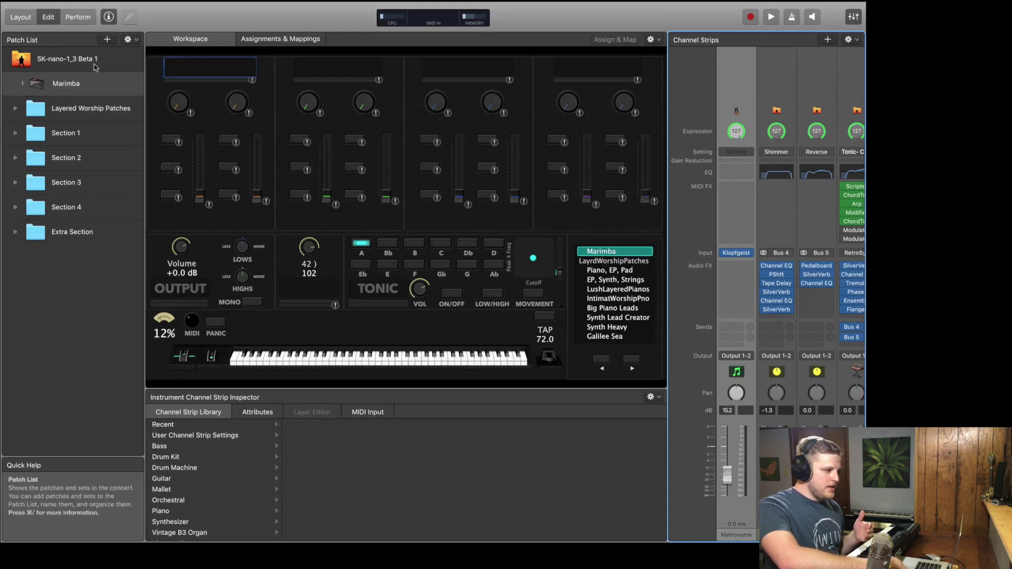
click(100, 83)
key(Delete)
Step: Place a fresh Untitled Patch at the top of the list and bring up New Channel Strip
click(116, 62)
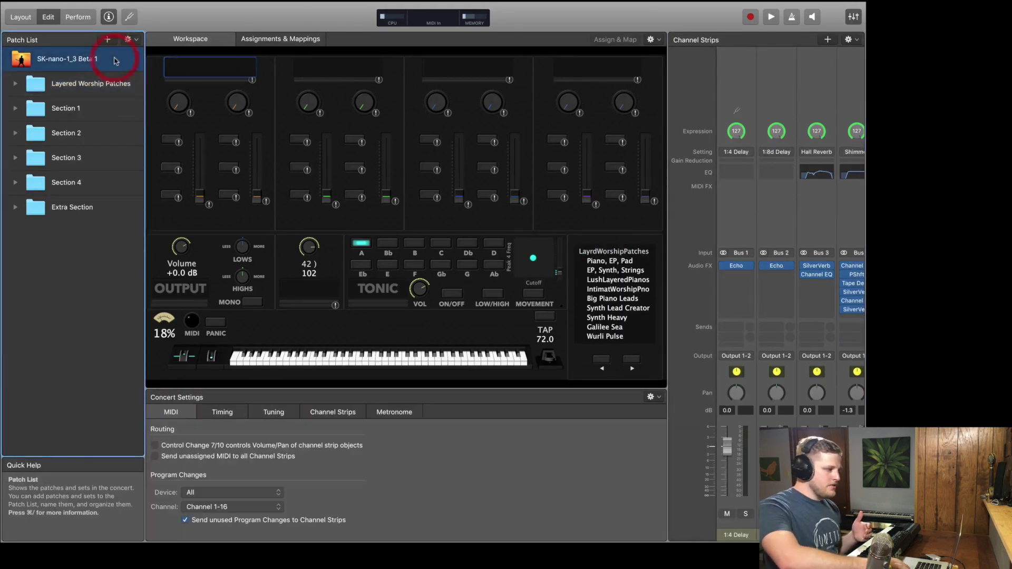
click(107, 40)
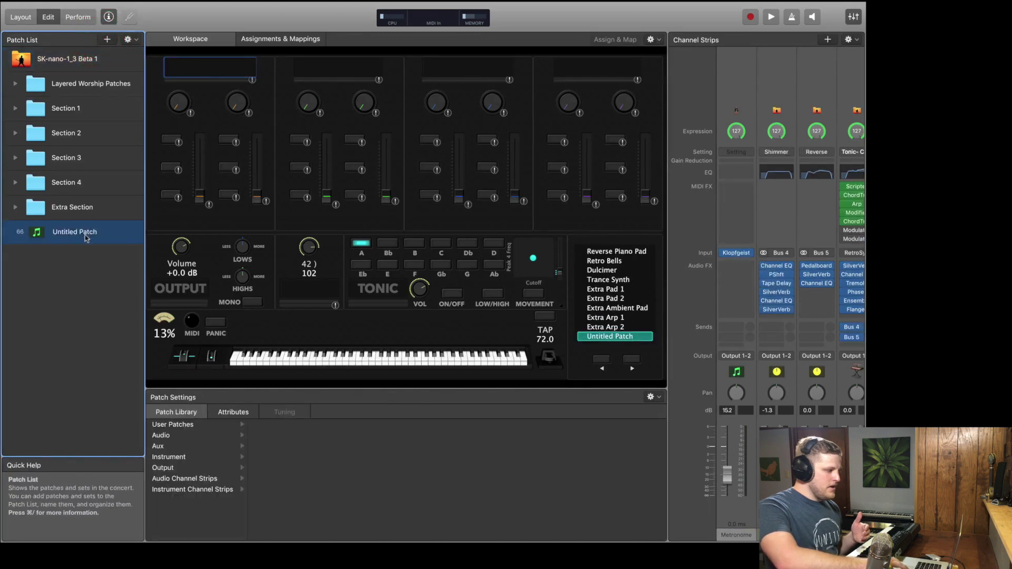
drag(83, 233, 106, 79)
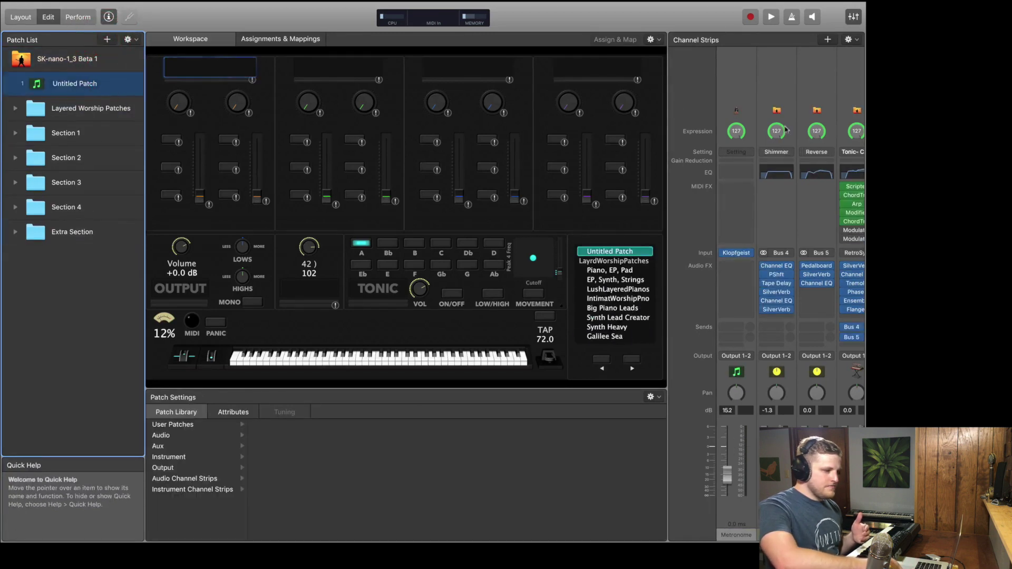
click(827, 41)
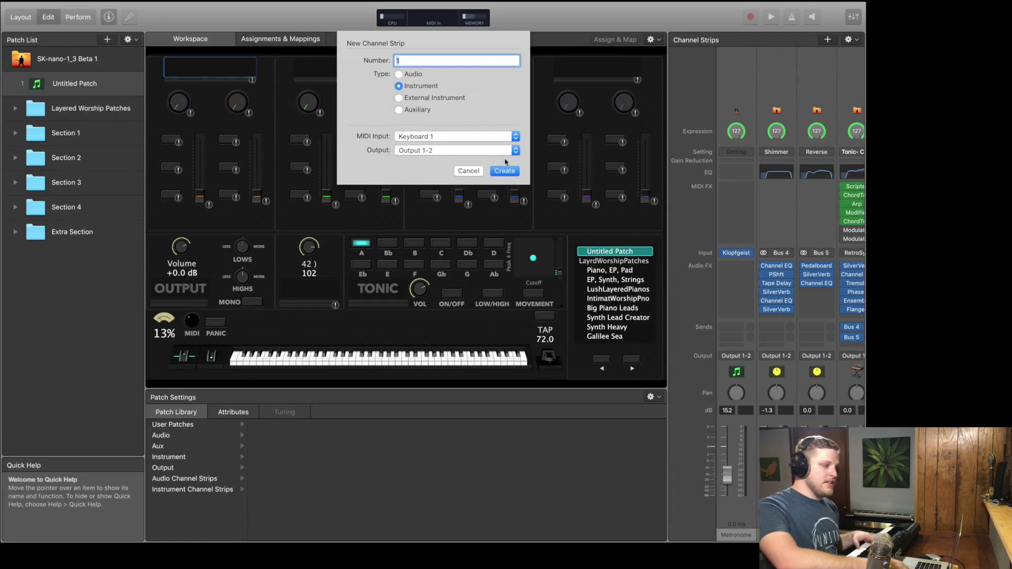
Step: Create an Instrument strip on Keyboard 1, Output 1-2, and select the resulting Inst 143 strip
click(495, 172)
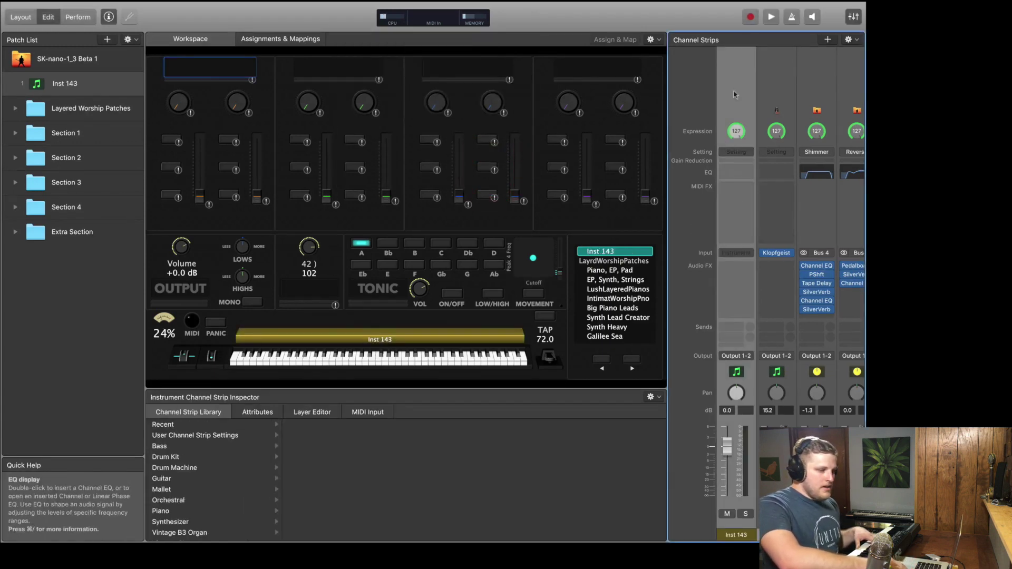
click(738, 77)
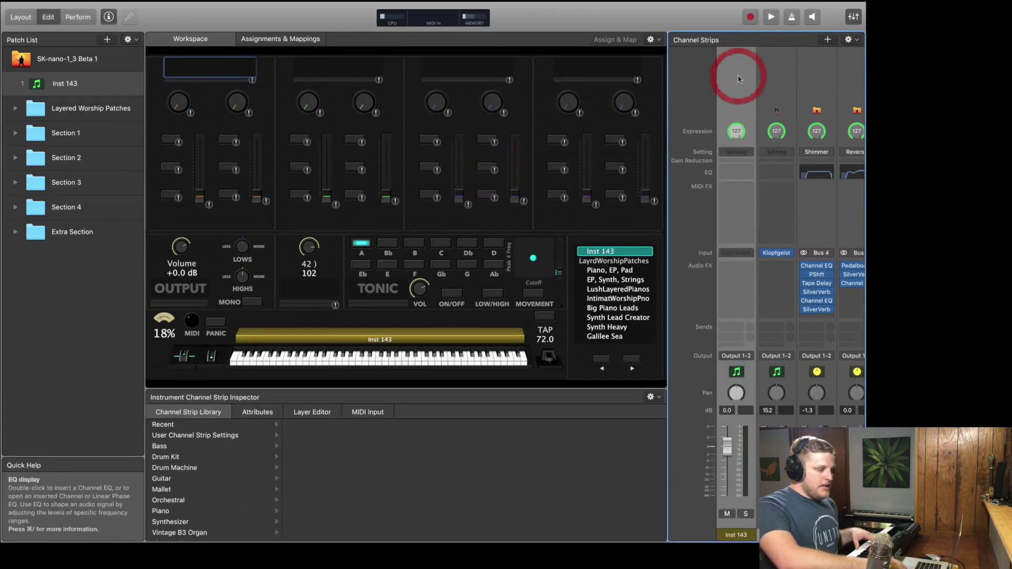
Step: Load the Synthesizer > Pad > End Of Line setting onto the Inst 143 strip
click(751, 154)
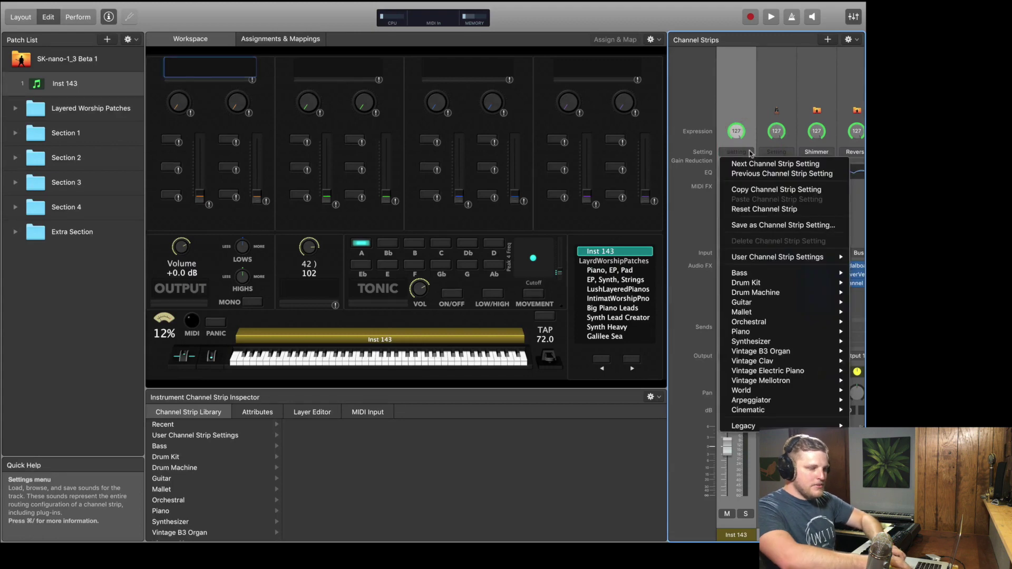
click(730, 67)
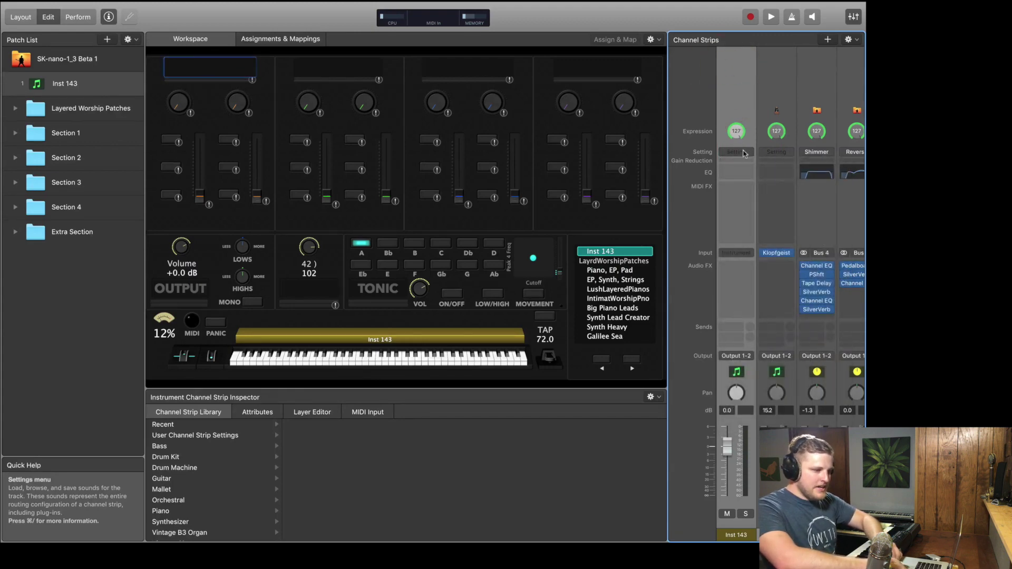
click(743, 153)
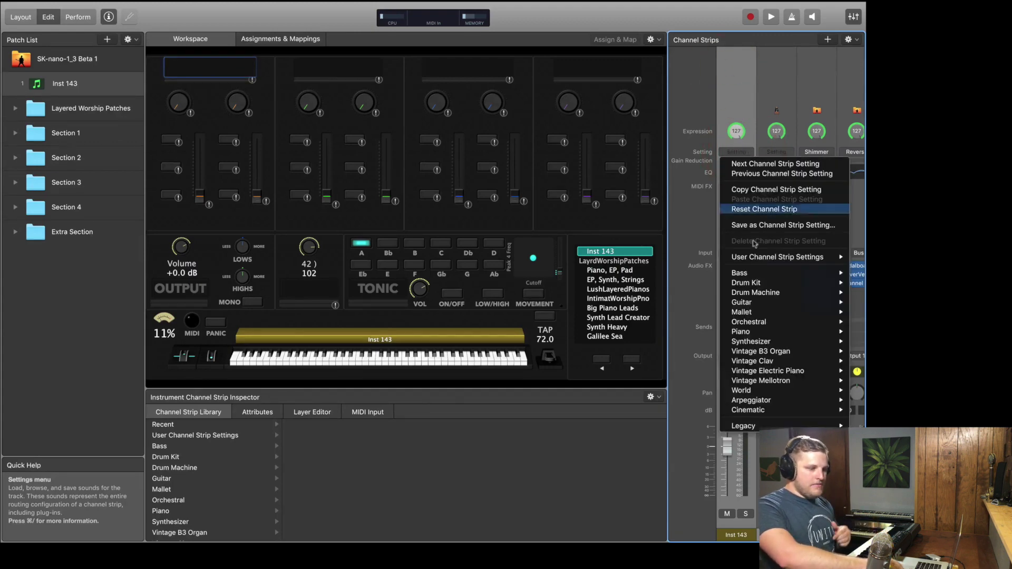
mouse_move(757, 347)
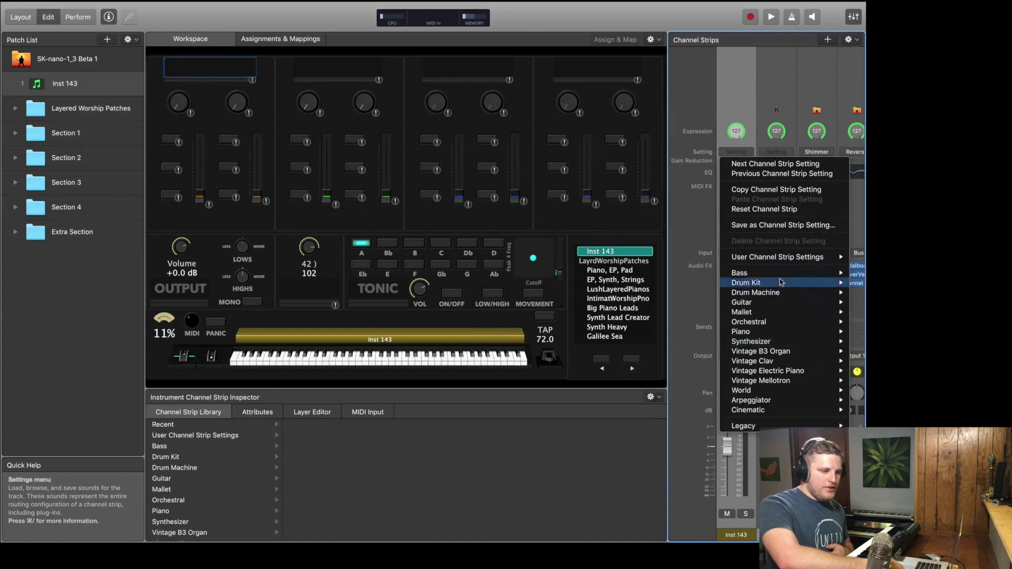
mouse_move(781, 278)
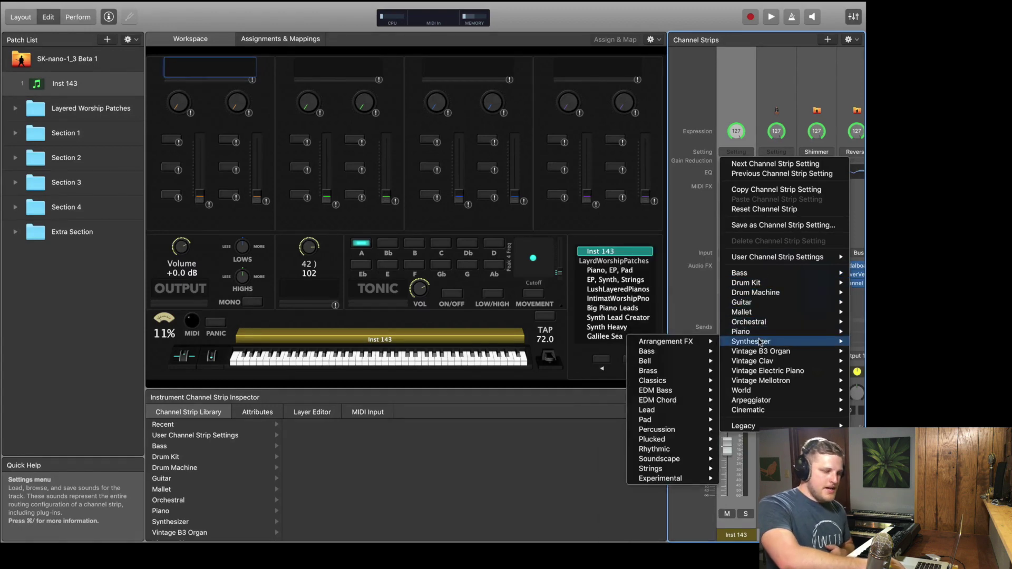
mouse_move(648, 382)
mouse_move(645, 420)
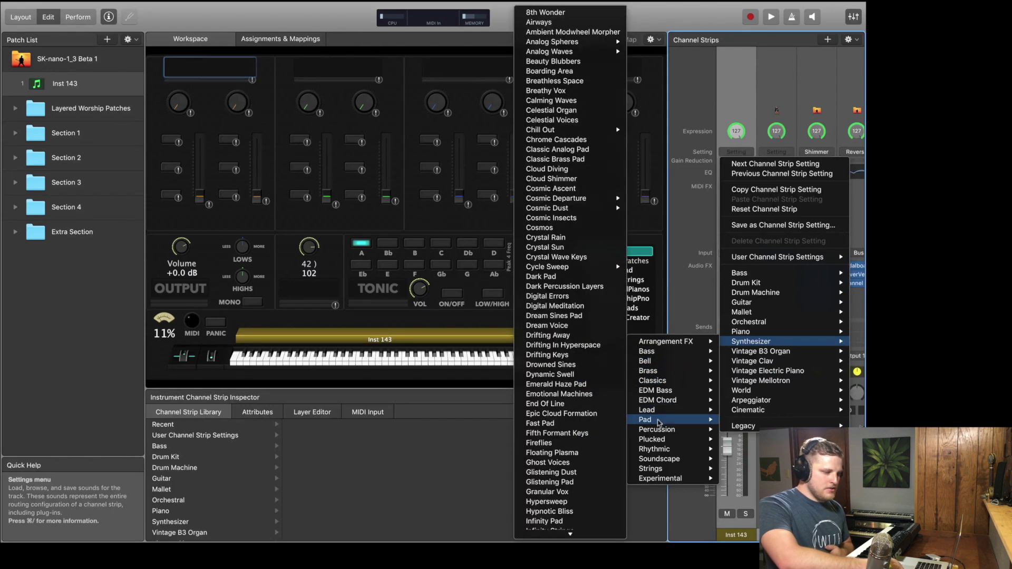
click(575, 405)
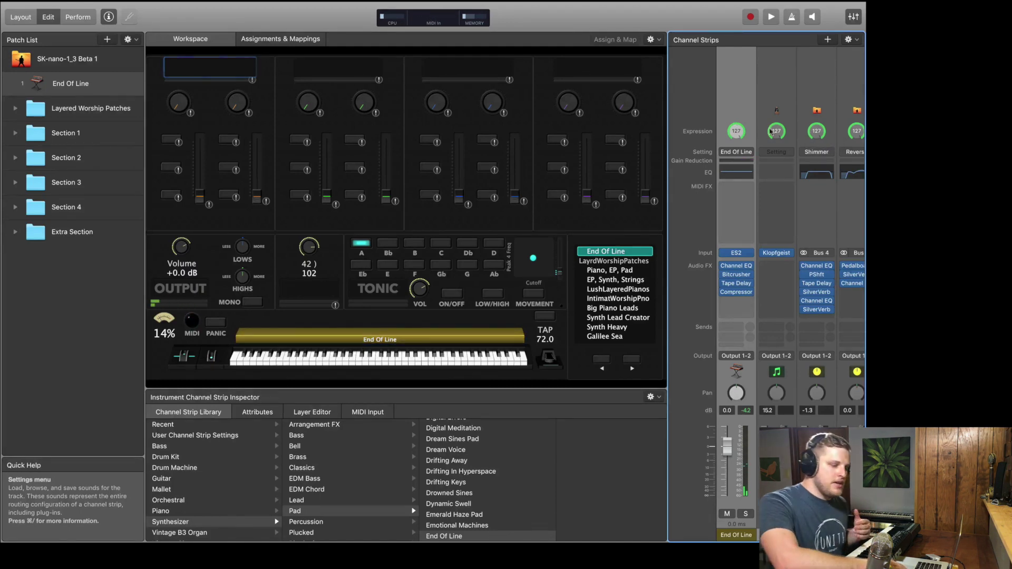
mouse_move(739, 279)
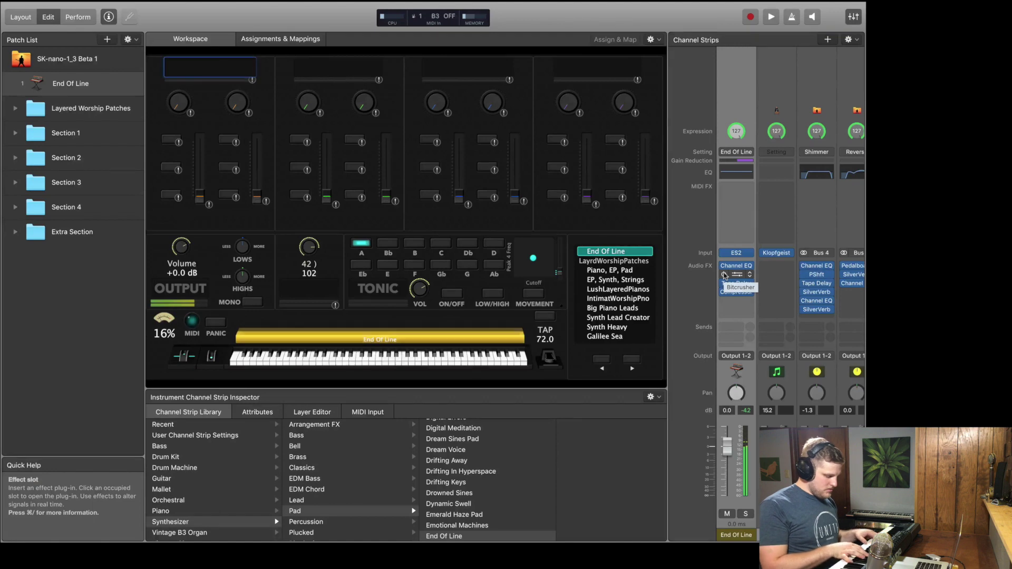
drag(725, 275, 724, 280)
mouse_move(724, 283)
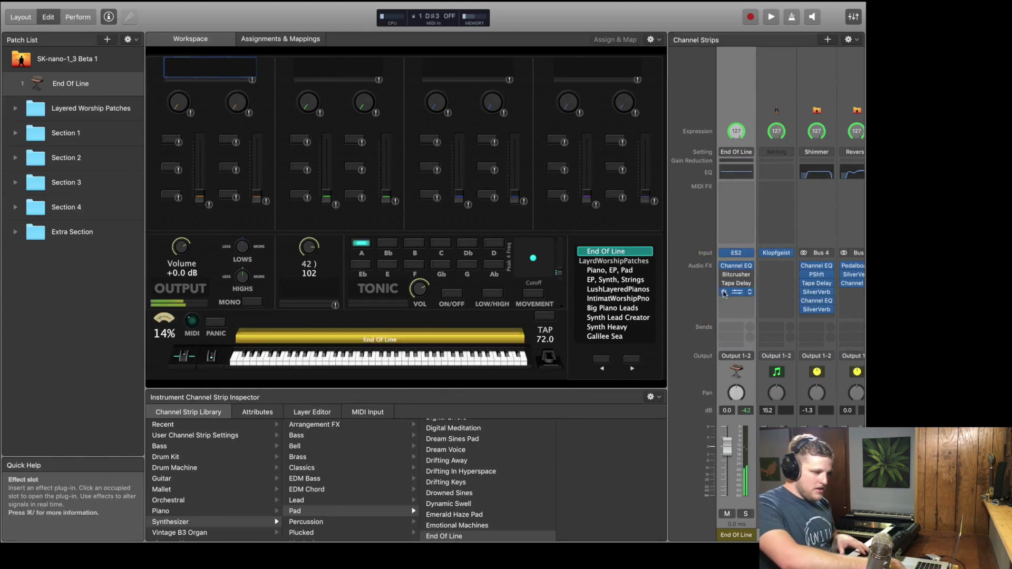
click(724, 292)
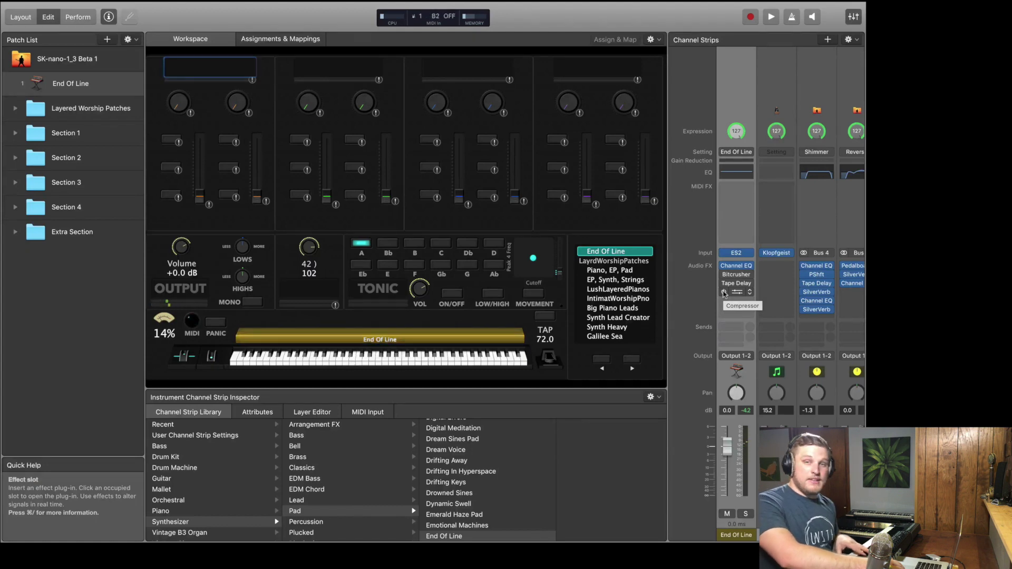
click(724, 292)
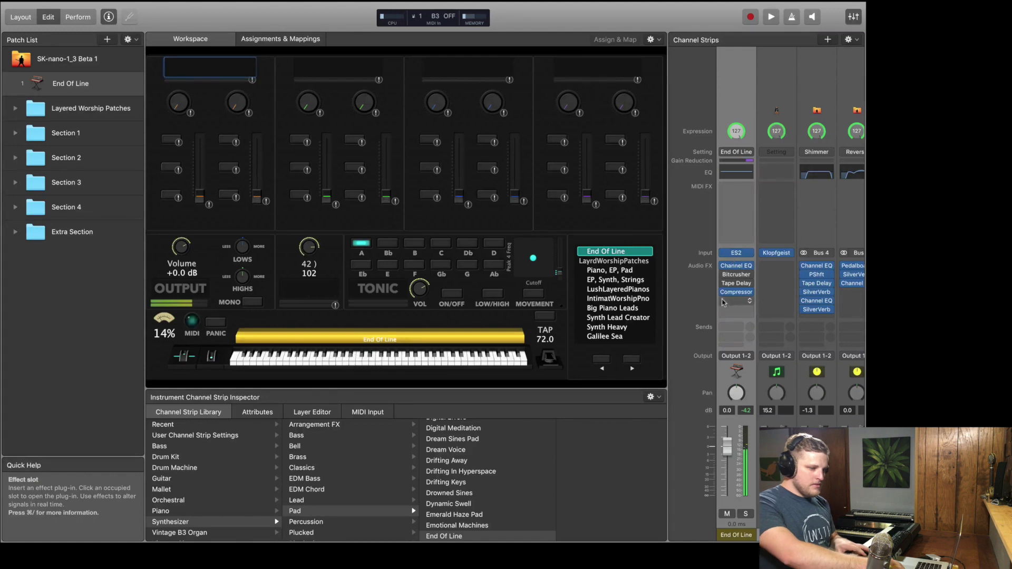
click(723, 292)
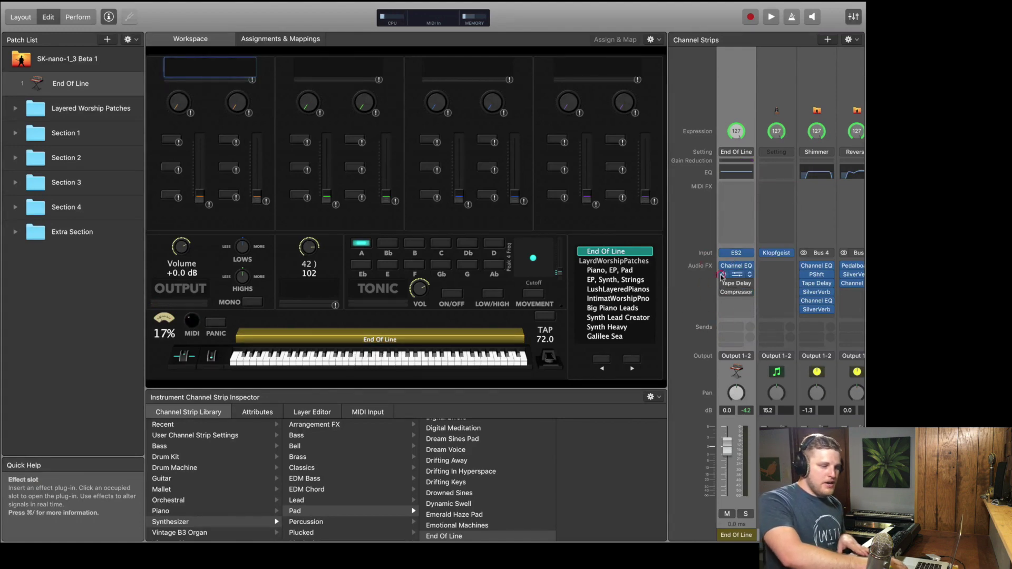
click(722, 275)
click(723, 283)
Step: In the ES2 editor, set oscillator 1 to square wave and oscillator 3 to synced waveform
click(724, 292)
click(739, 253)
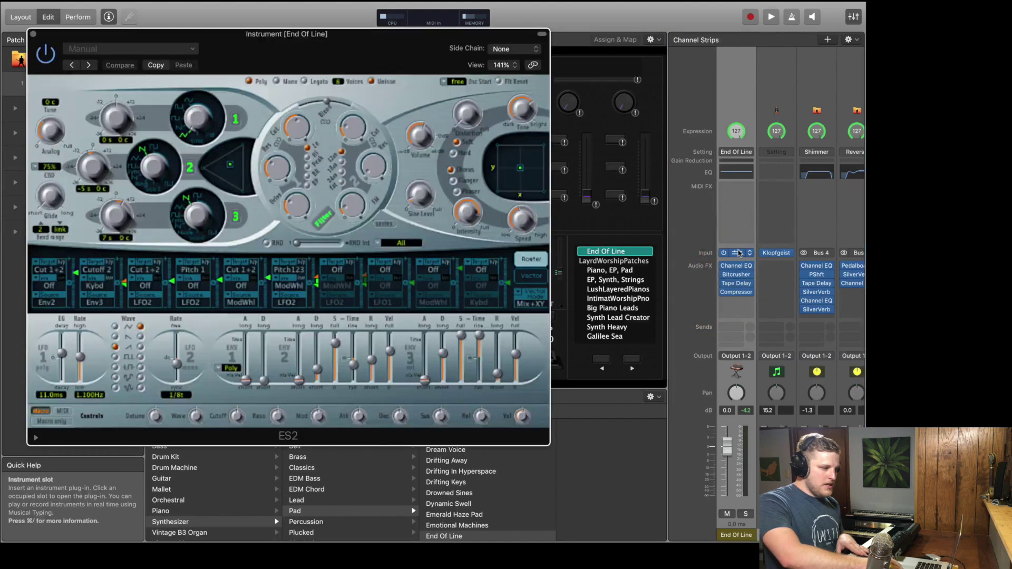
drag(361, 62, 478, 36)
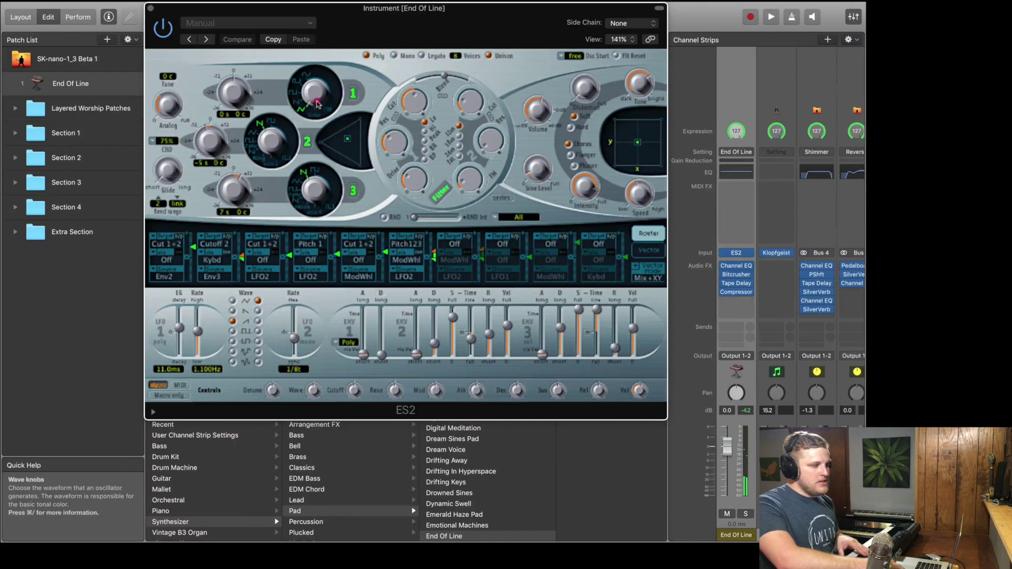
drag(316, 102, 279, 93)
click(268, 107)
drag(318, 185, 317, 210)
drag(347, 139, 325, 140)
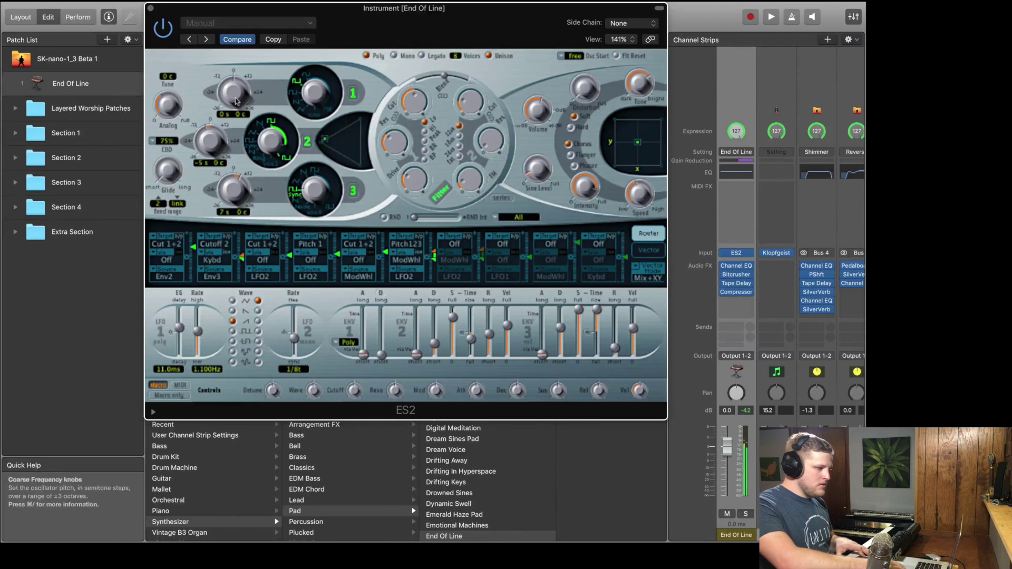
Step: Tune oscillator 1 to +12 and oscillator 2 to -12, then tweak cutoff, resonance, sine level
drag(232, 102, 232, 82)
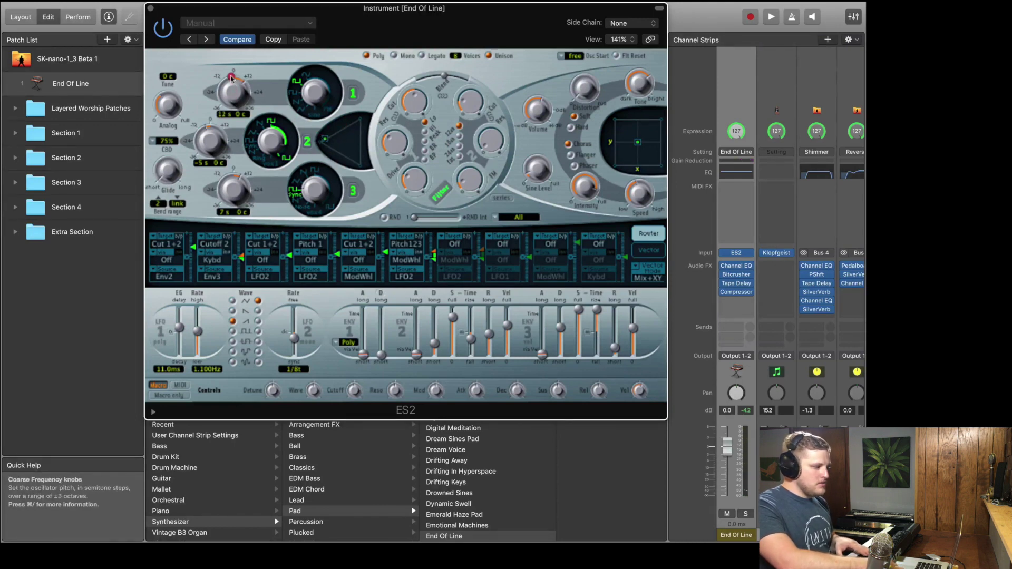
drag(214, 157, 212, 168)
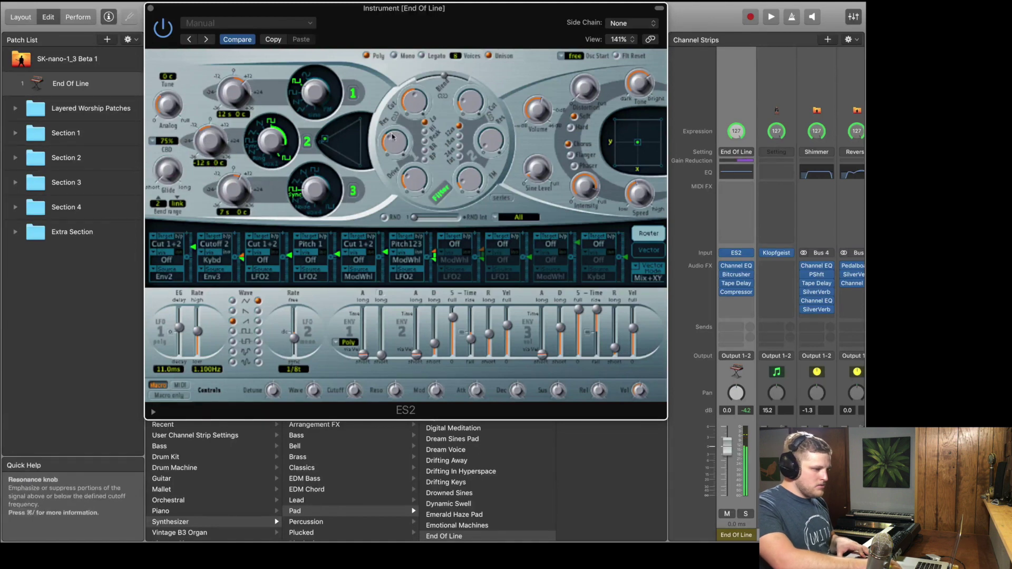
click(348, 144)
drag(348, 144, 318, 145)
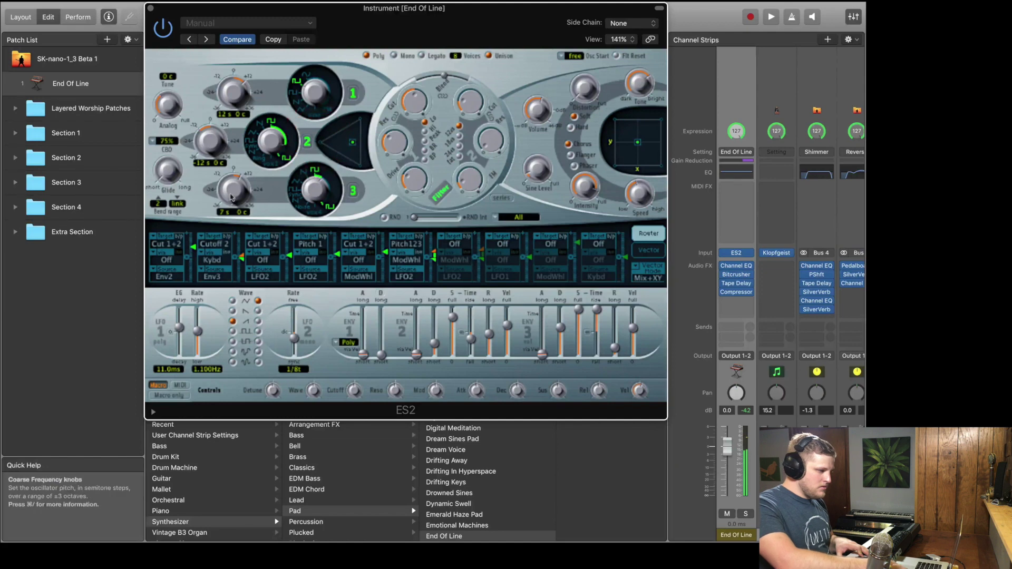
alt+click(230, 196)
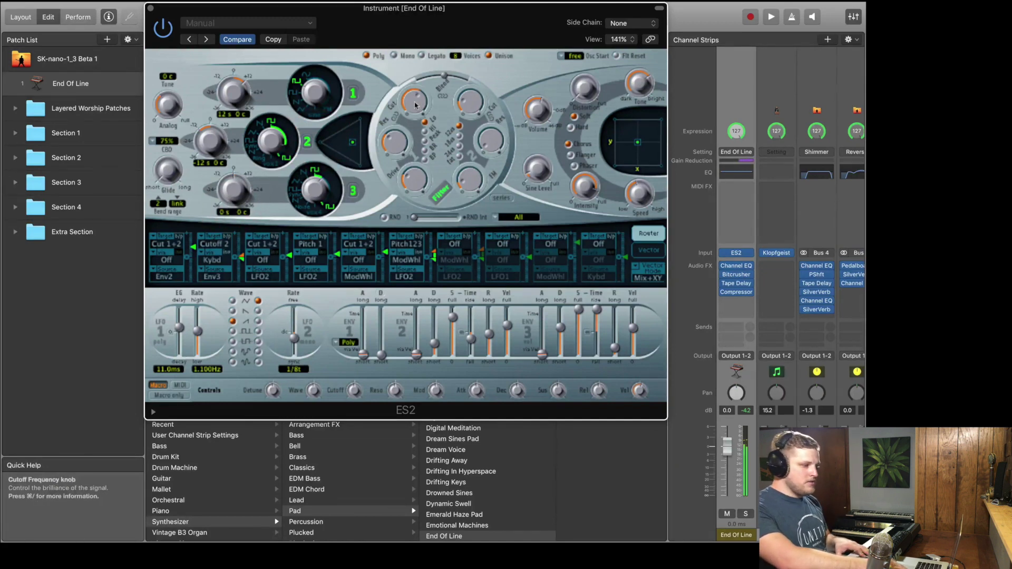
drag(470, 102, 467, 72)
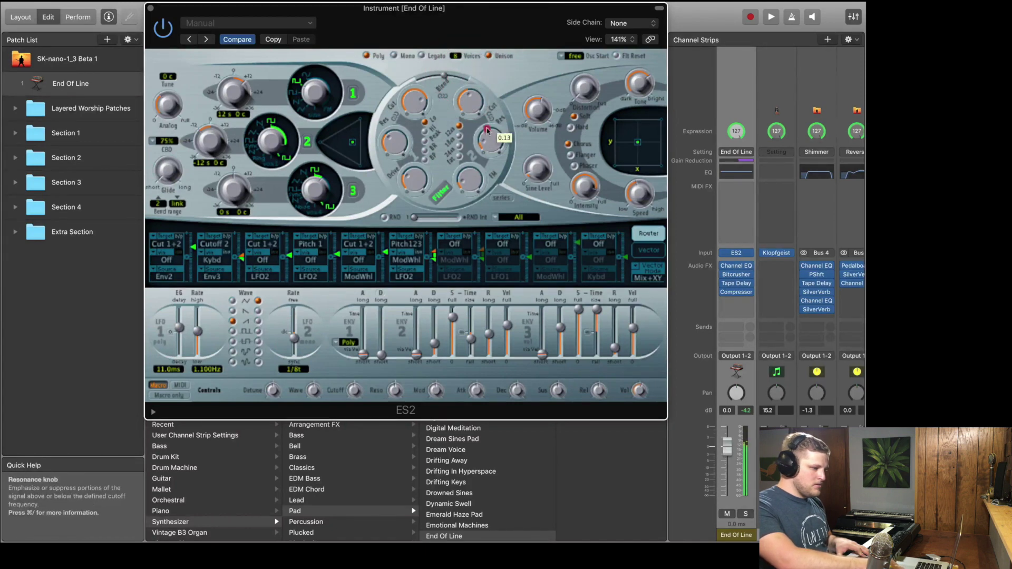
click(485, 113)
drag(530, 142, 536, 139)
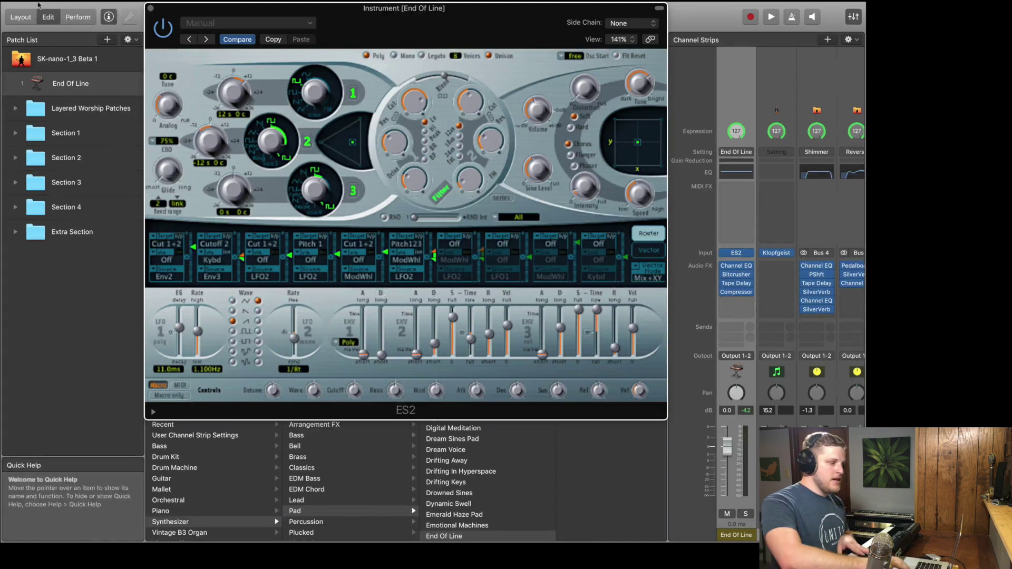
Step: Close the ES2 editor and add an Untitled Patch, browsing its Instrument categories
click(350, 45)
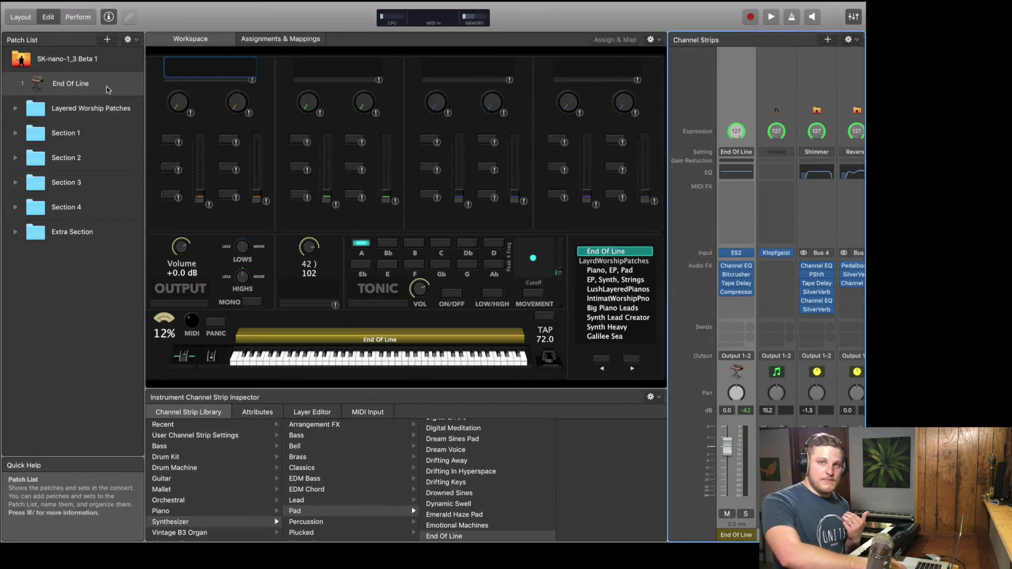
click(107, 40)
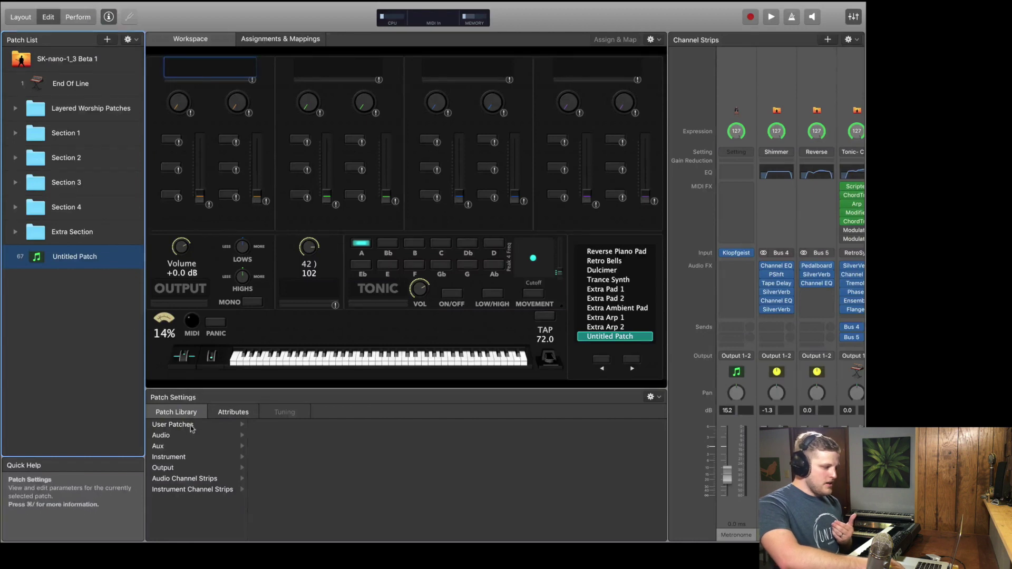
click(198, 457)
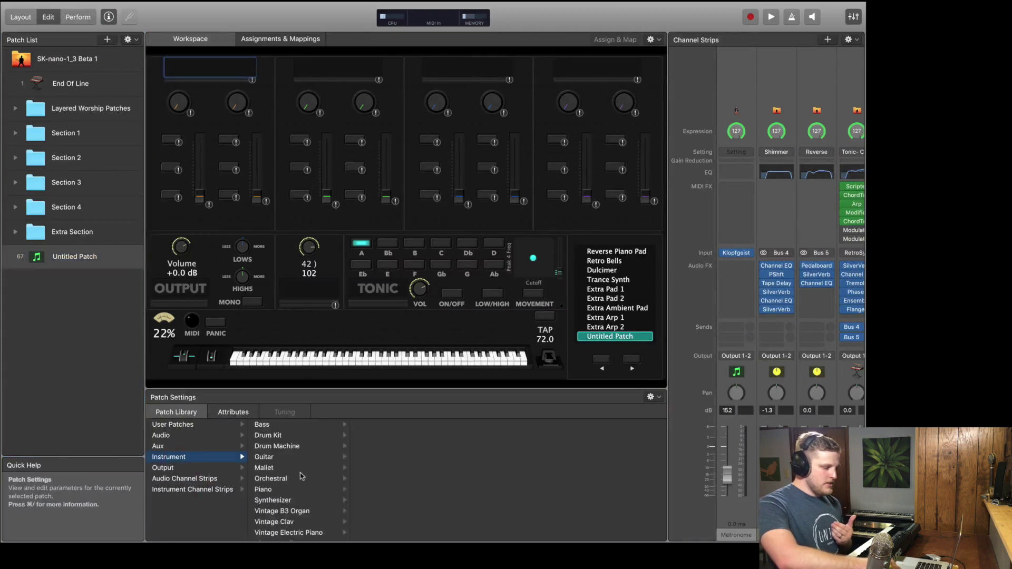
scroll(301, 477, down, 4)
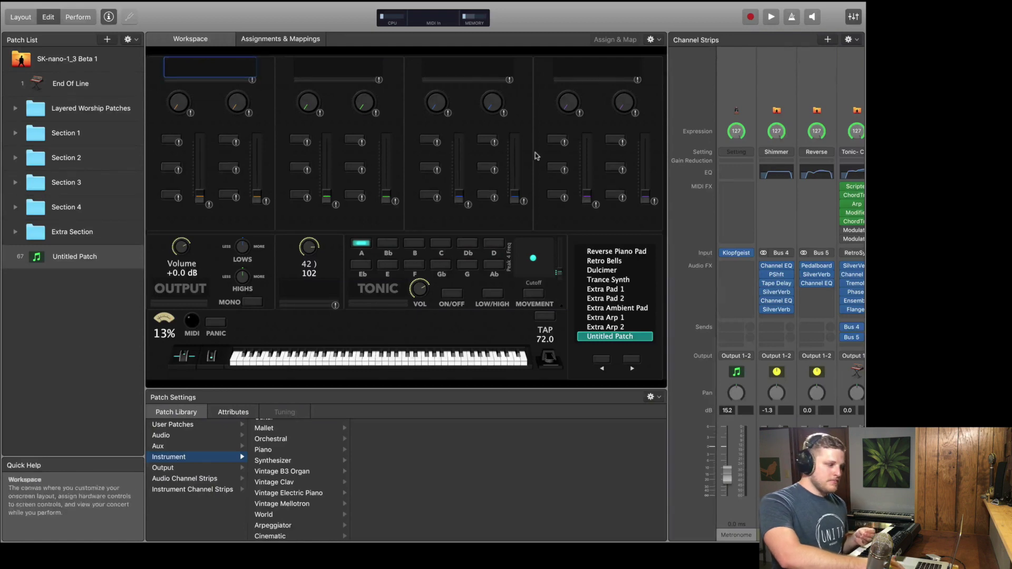
Step: Give the new patch an empty instrument channel strip, Inst 144, then reselect the End Of Line patch
click(828, 39)
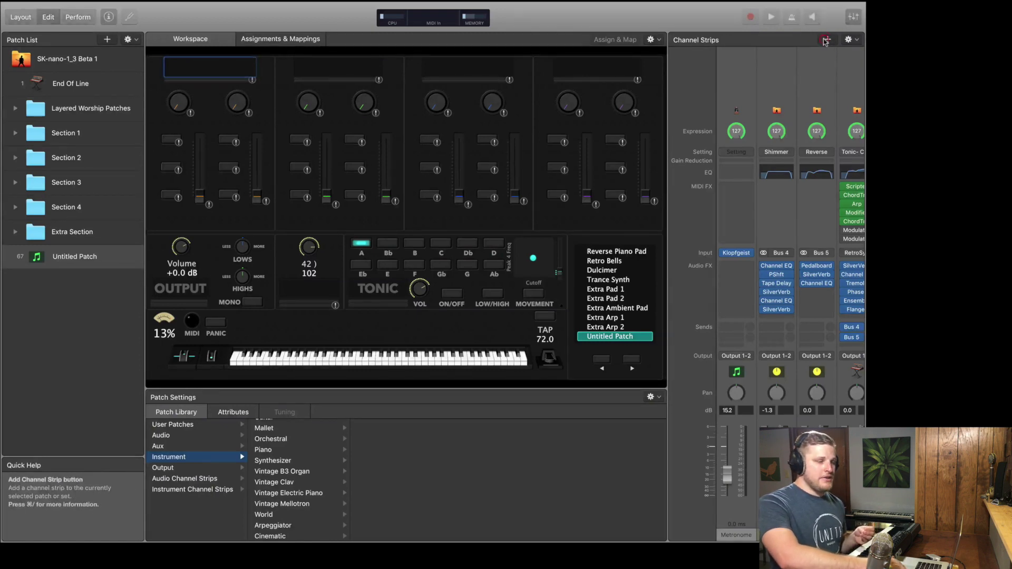
click(506, 171)
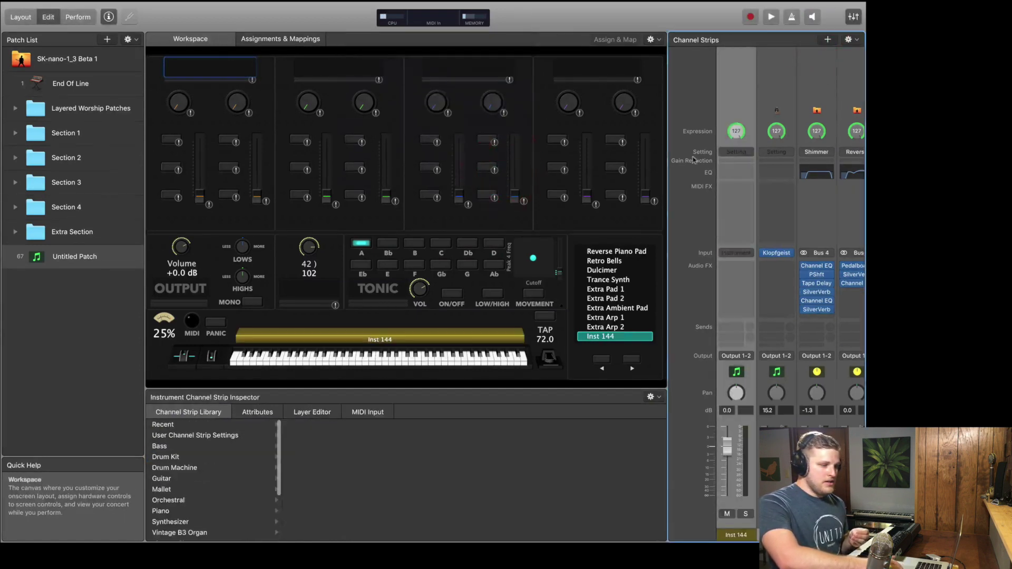
click(740, 152)
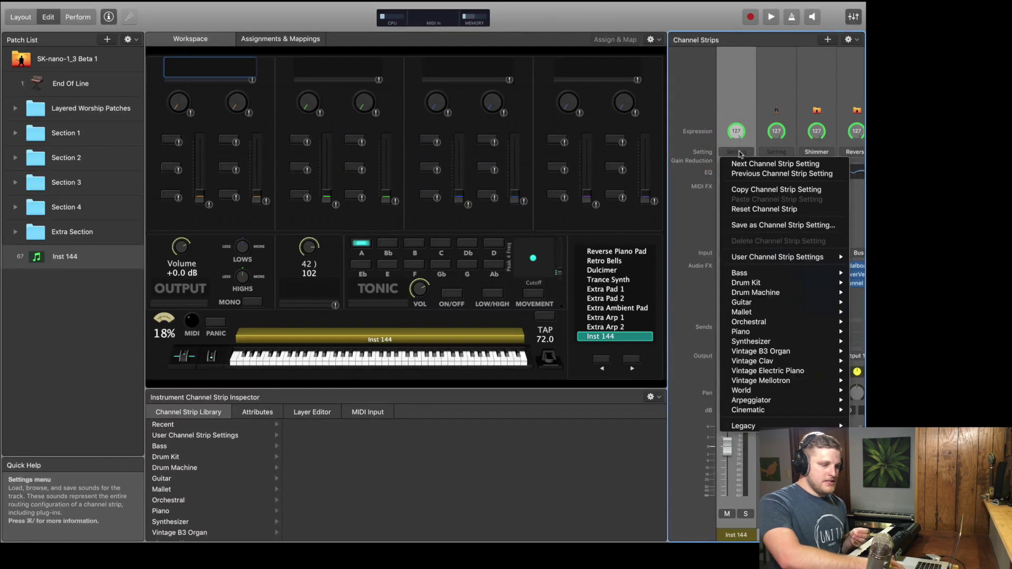
mouse_move(752, 363)
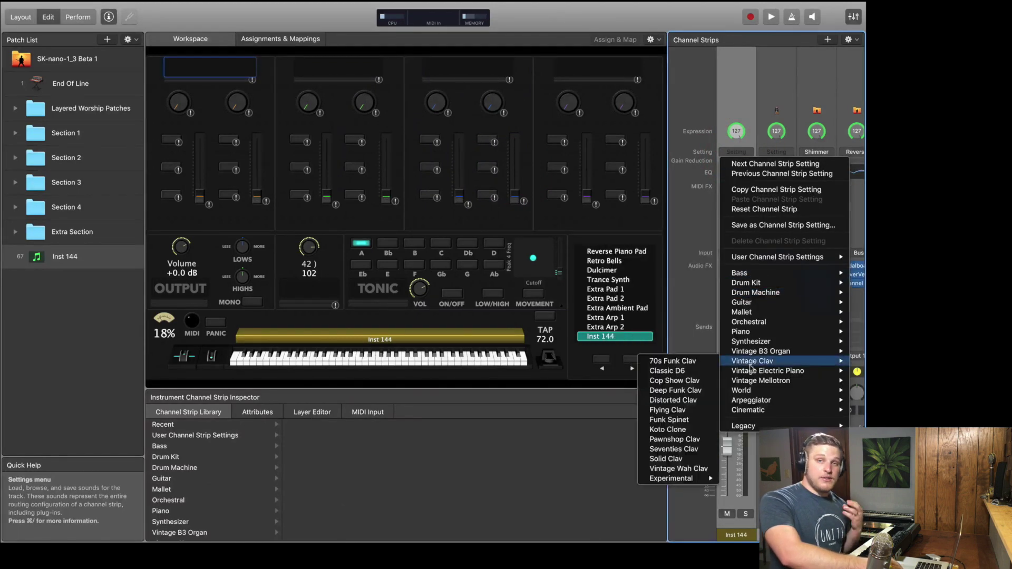
mouse_move(748, 390)
mouse_move(684, 419)
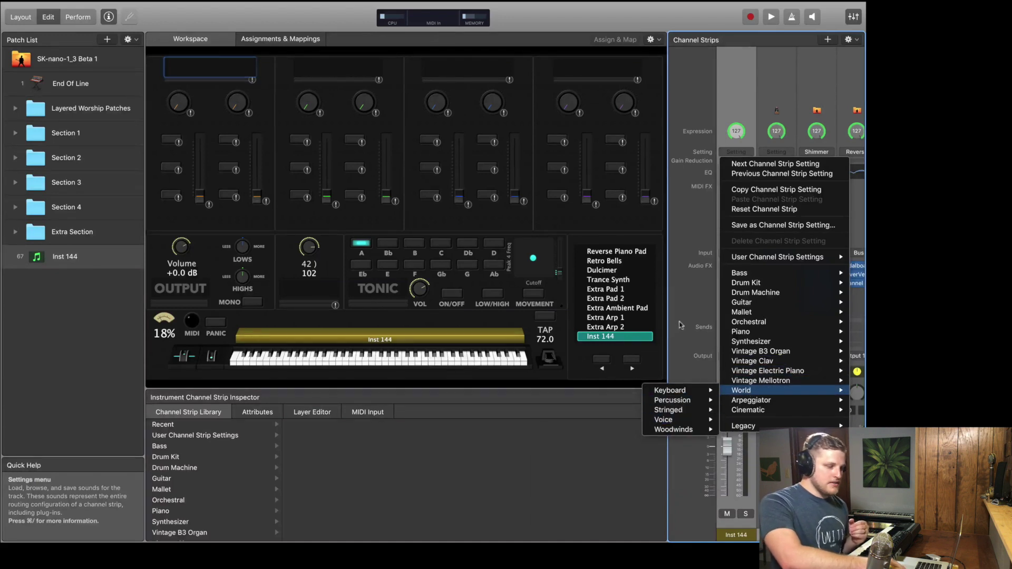
click(681, 319)
click(94, 91)
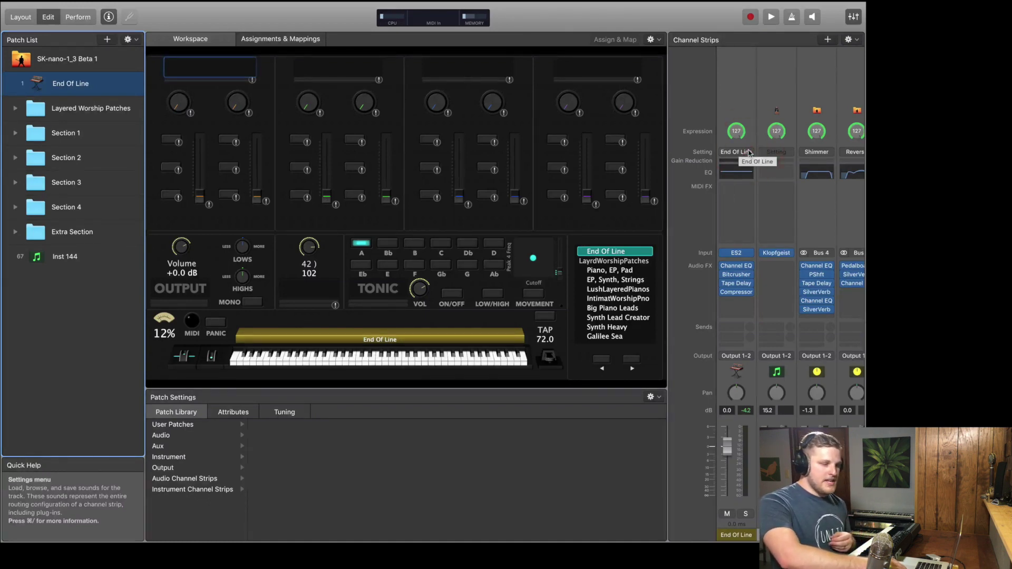
Step: Save the End Of Line strip as channel strip setting 'best setting ever'
click(737, 152)
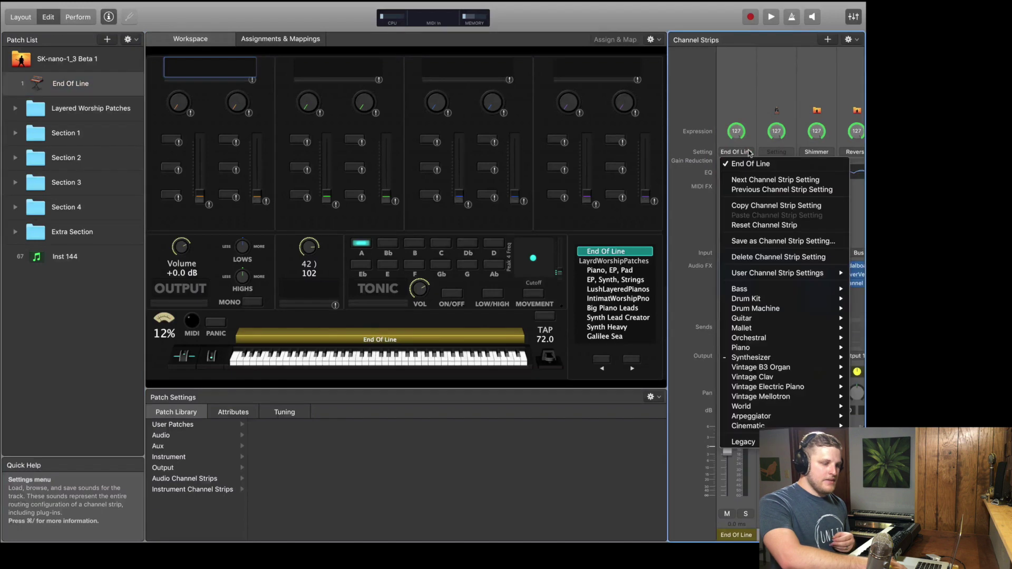
click(758, 243)
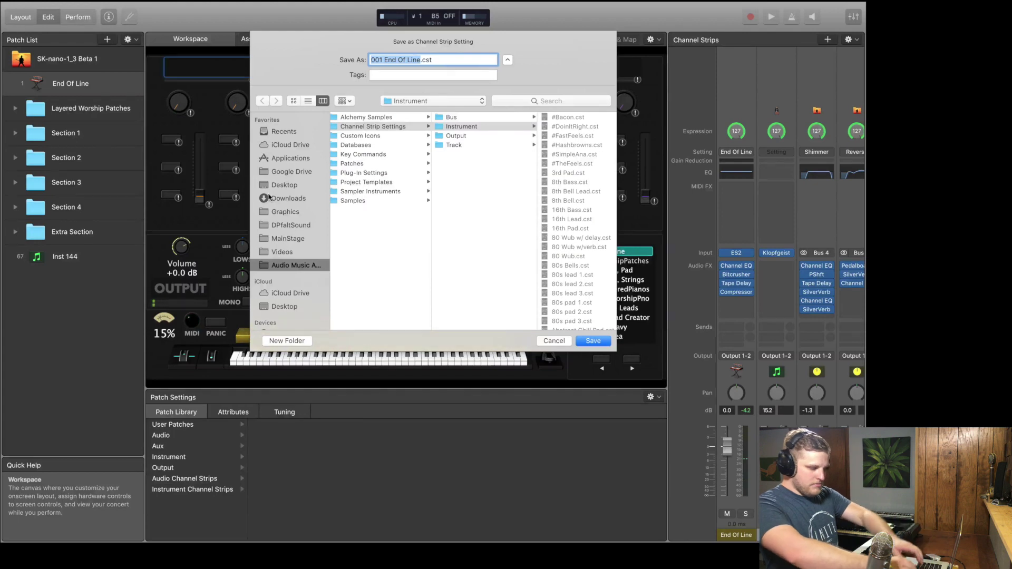
text(best )
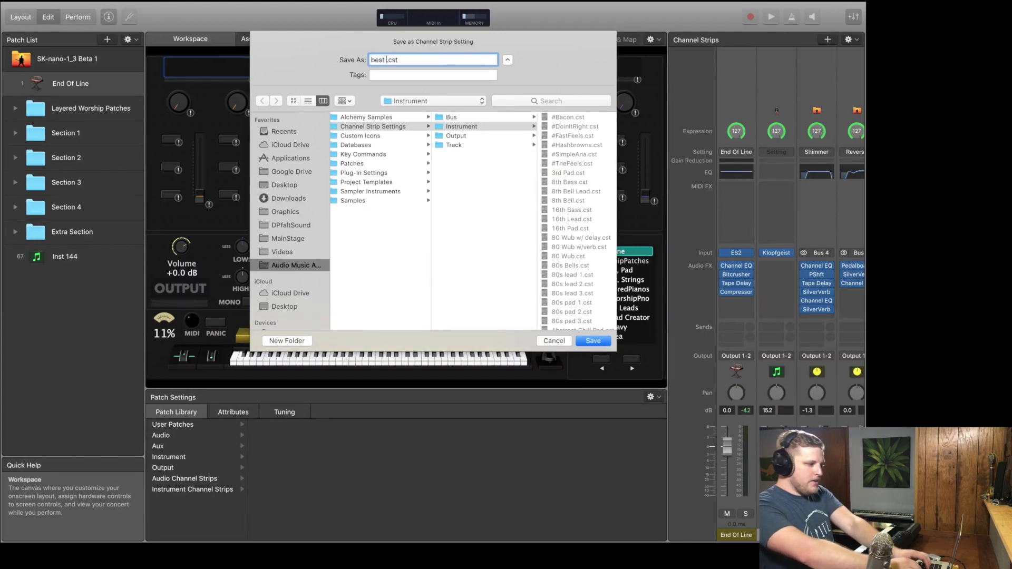
text(setting ever)
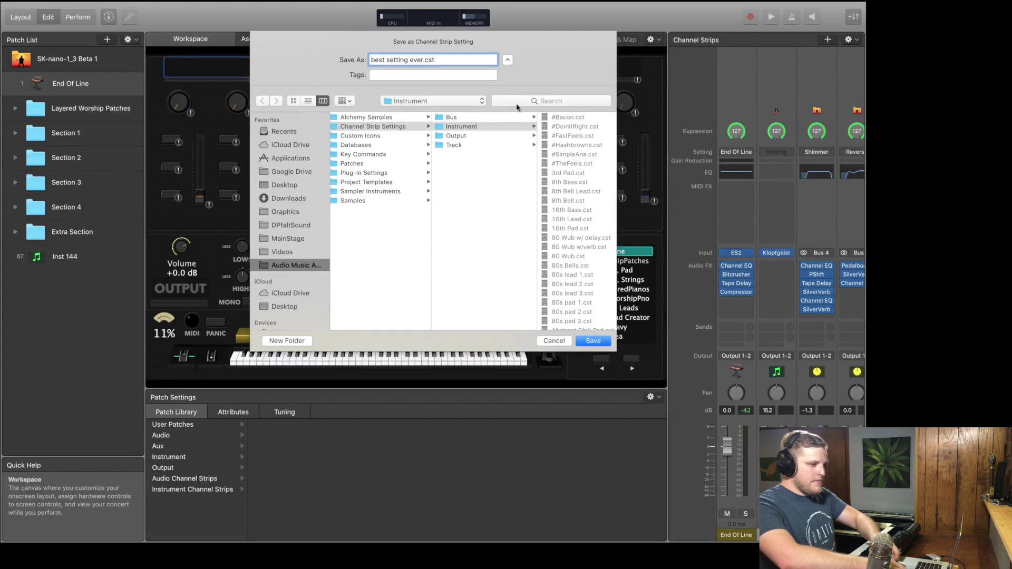
click(593, 340)
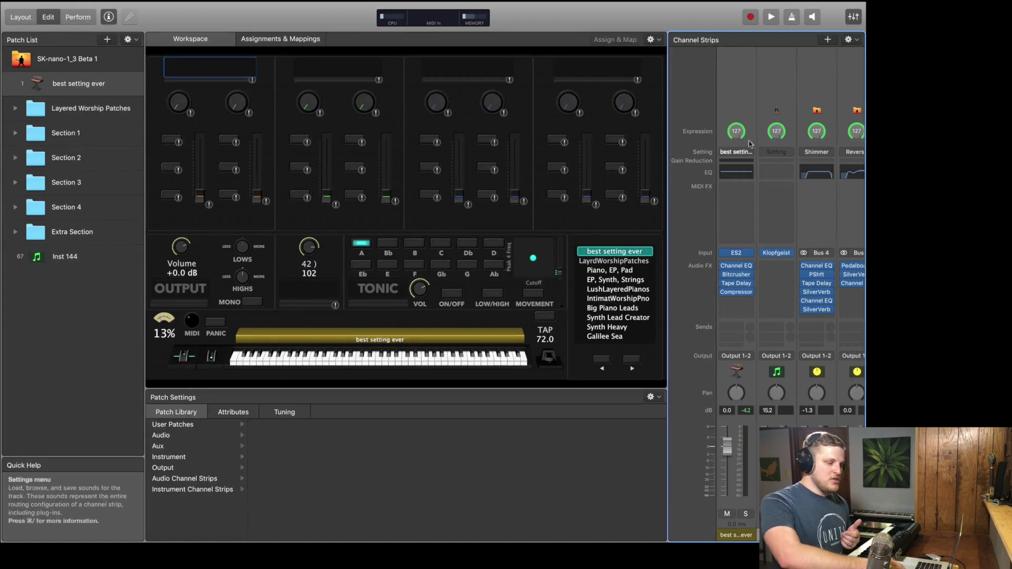
Step: Find 'best setting ever' under User Channel Strip Settings, then close the menu
click(747, 152)
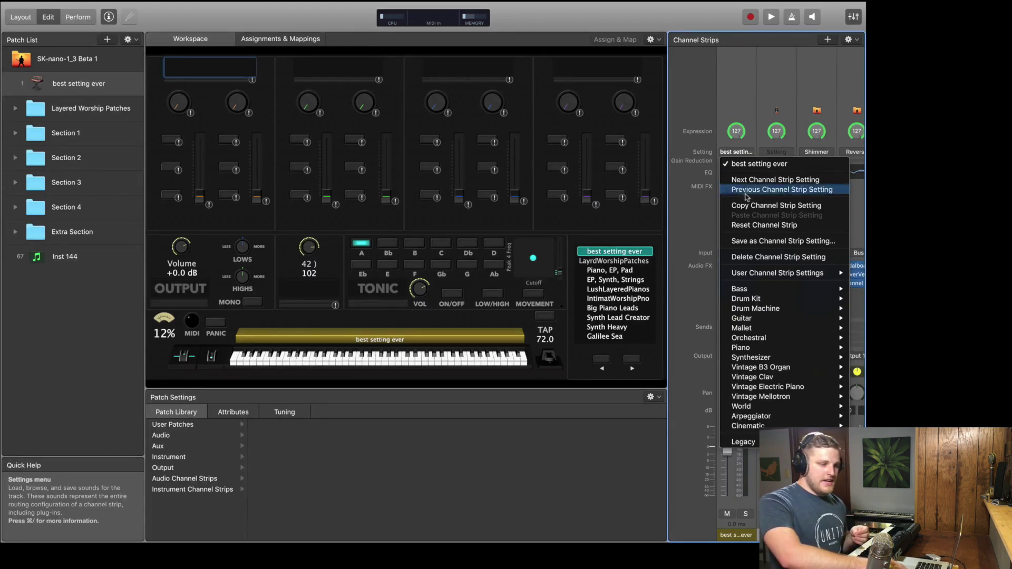
mouse_move(759, 274)
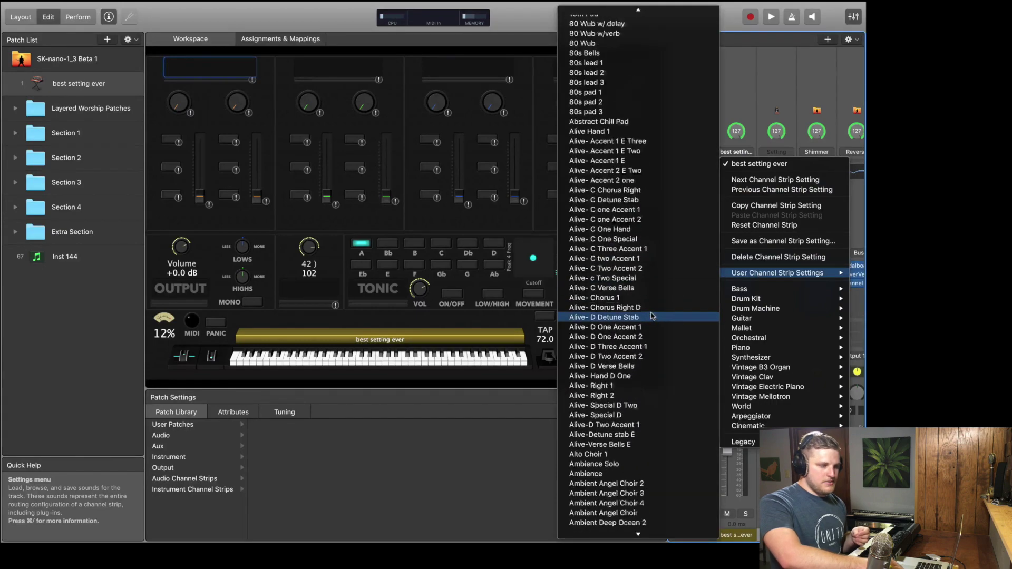
scroll(652, 315, down, 20)
scroll(652, 315, down, 20)
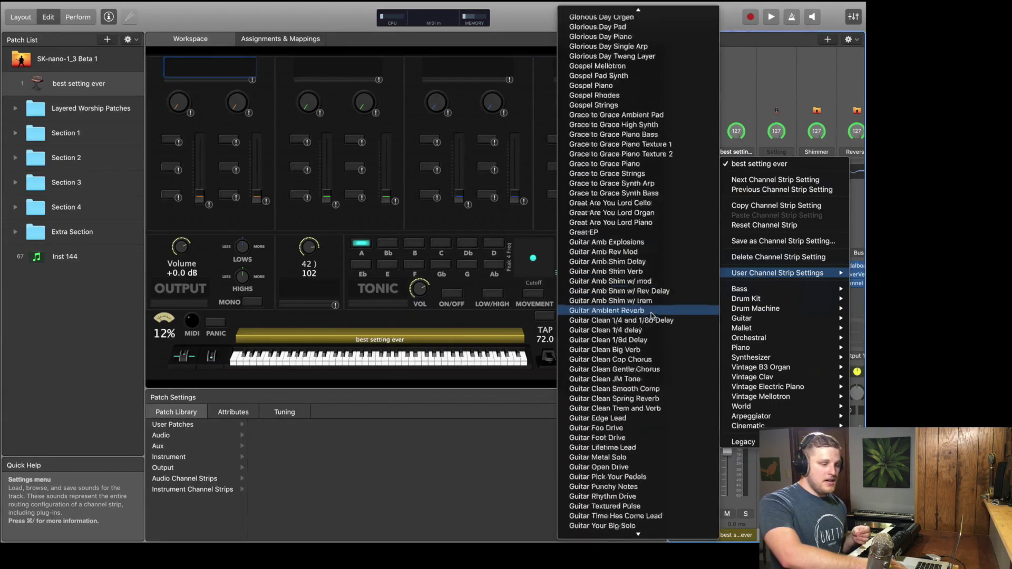
scroll(654, 315, down, 15)
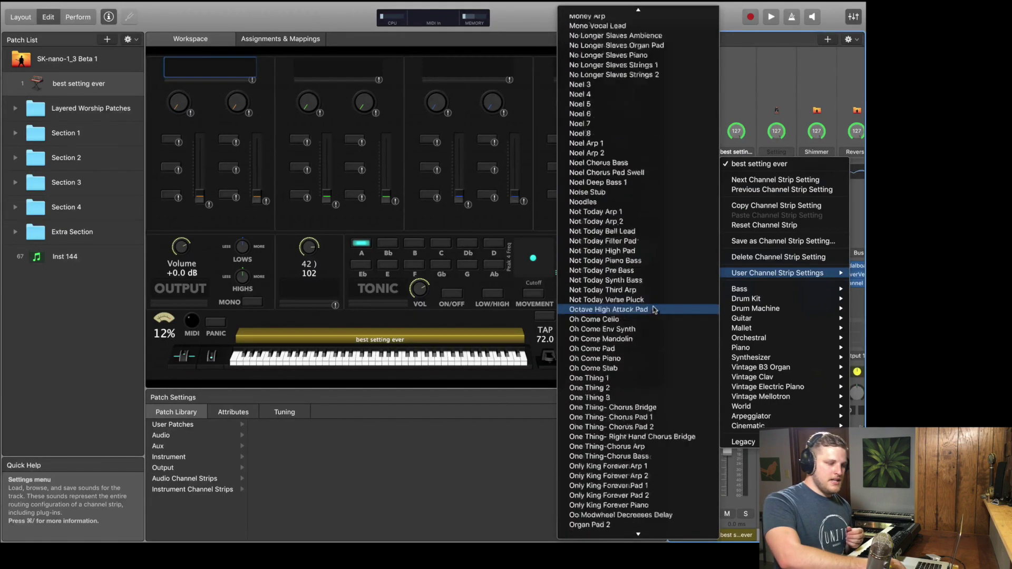
click(738, 97)
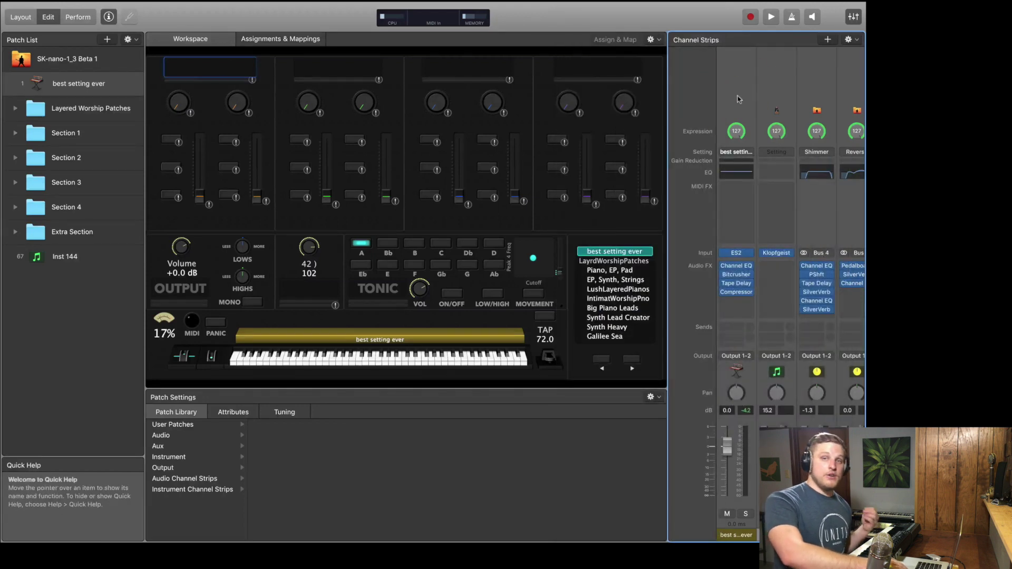